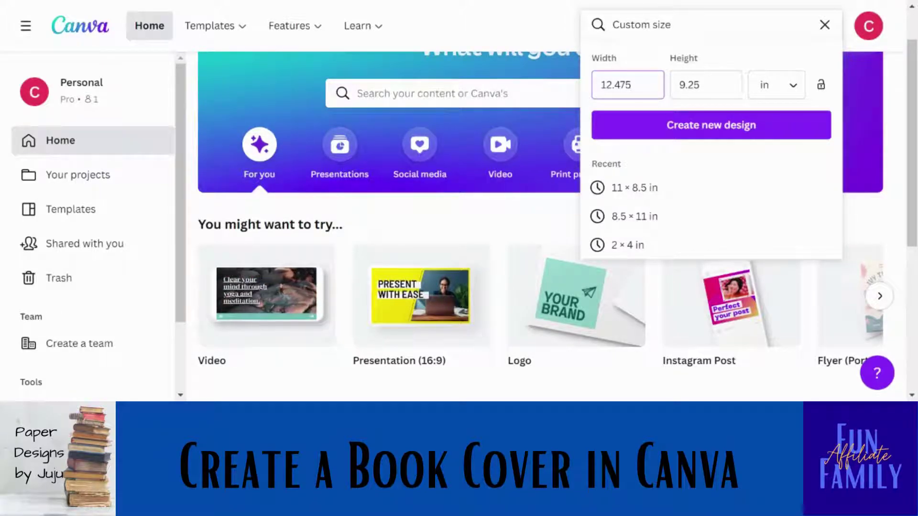
- Create a new custom-size design measuring 12.475 × 9.25 in
left_click(793, 86)
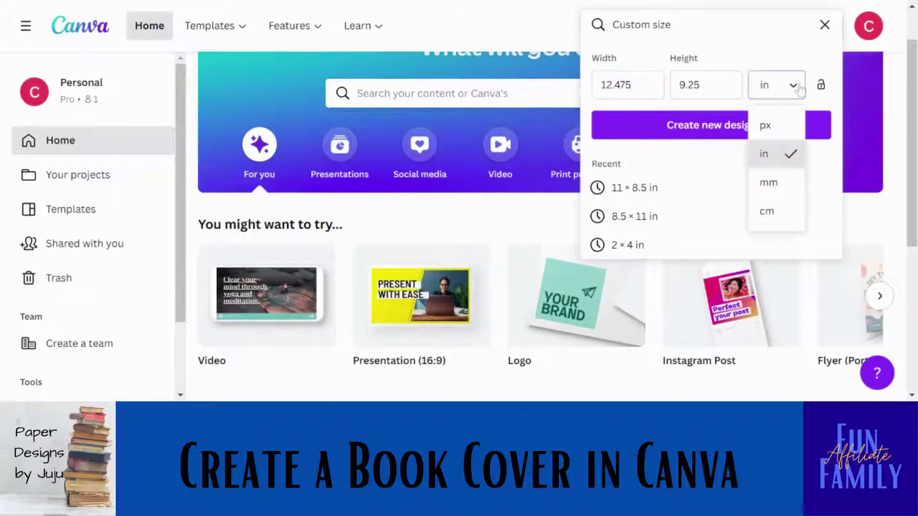
left_click(799, 87)
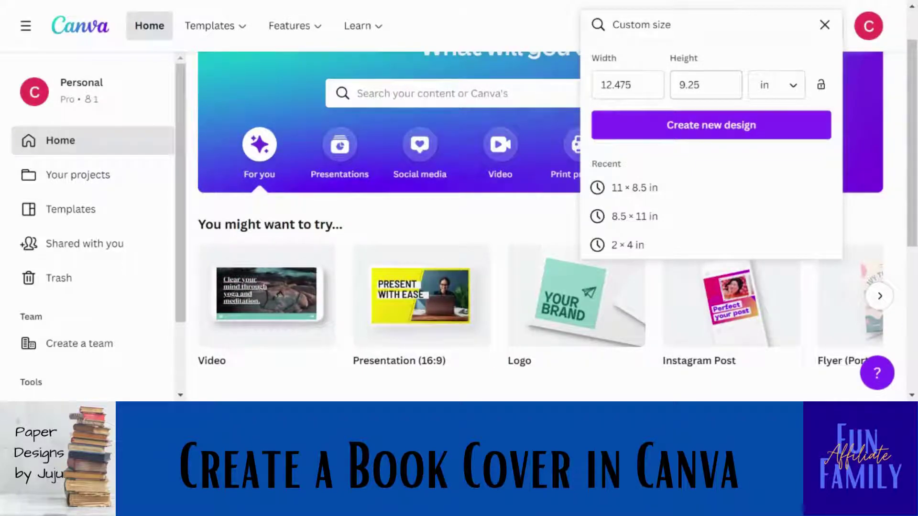
left_click(714, 127)
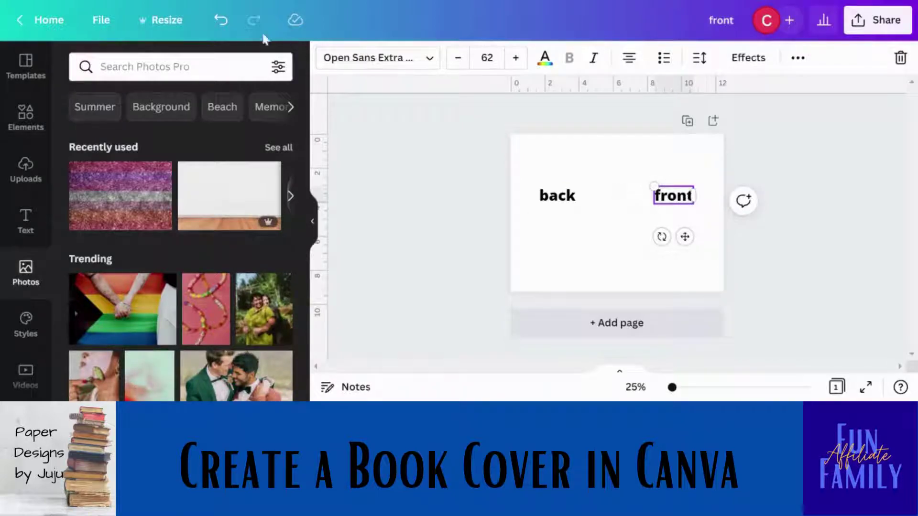
- Turn on the margins and the print bleed display for the cover page
left_click(113, 27)
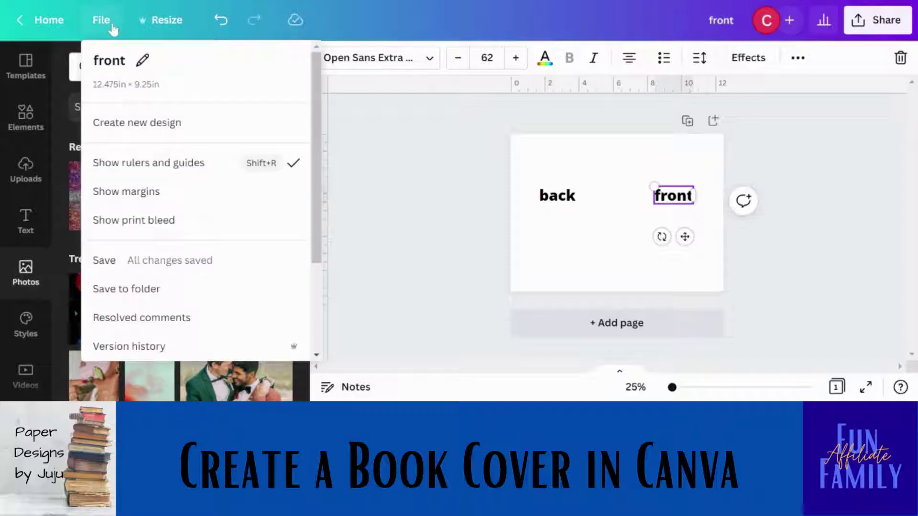
left_click(159, 203)
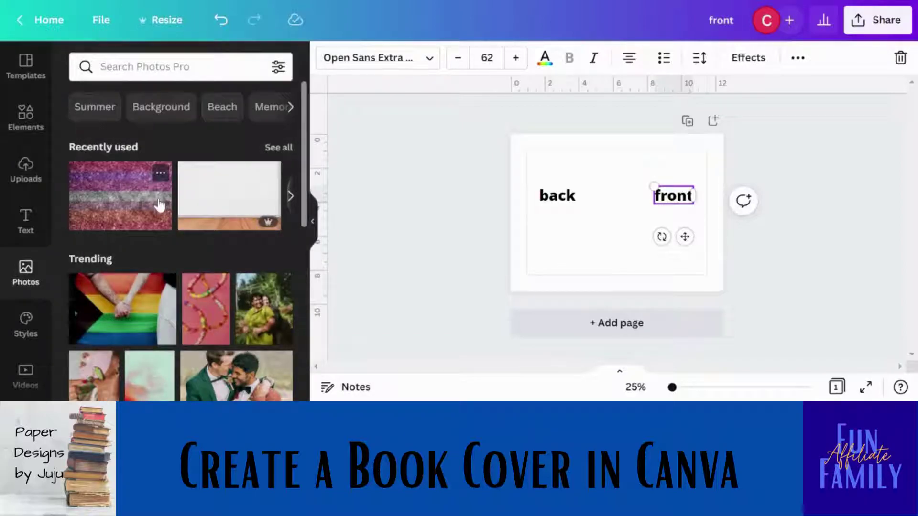
left_click(115, 26)
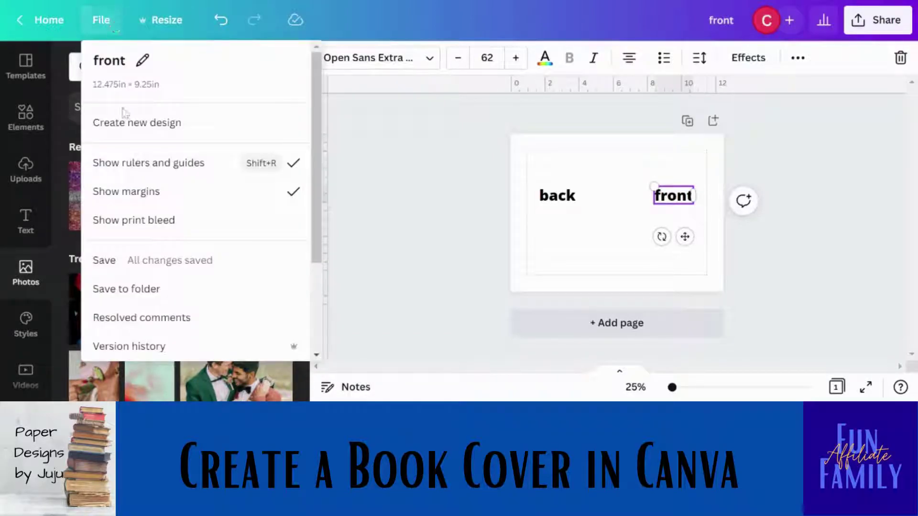
left_click(142, 221)
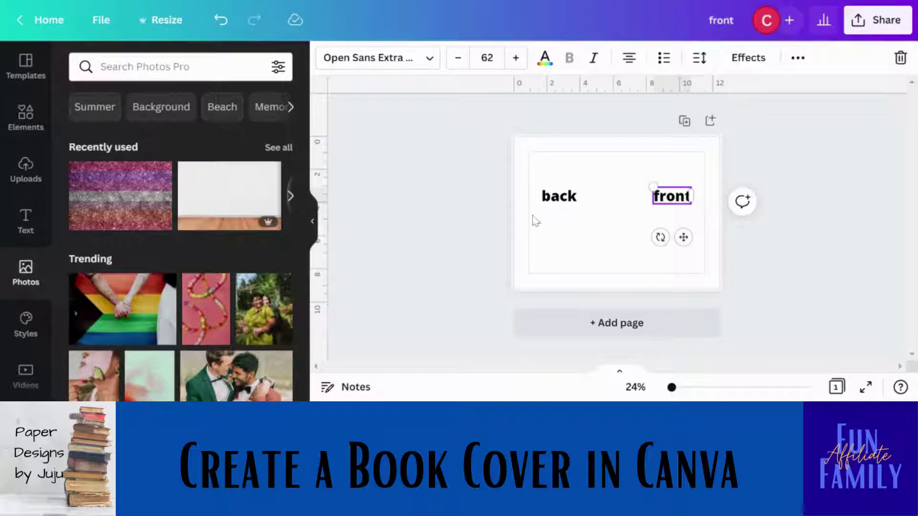
- Shift the word "back" slightly towards the cover's outer left margin
left_click(554, 199)
mouse_move(555, 201)
left_mouse_down()
mouse_move(534, 201)
mouse_move(549, 201)
left_mouse_up()
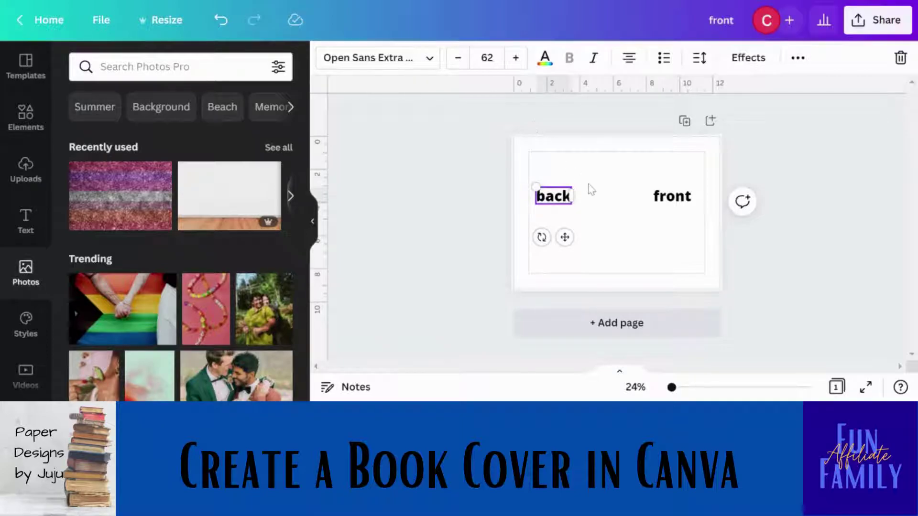
left_click(663, 199)
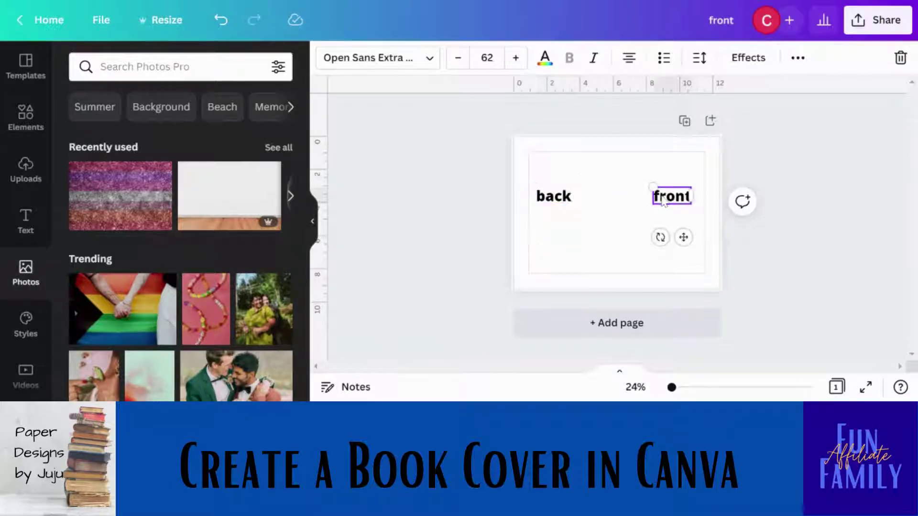
left_click(632, 217)
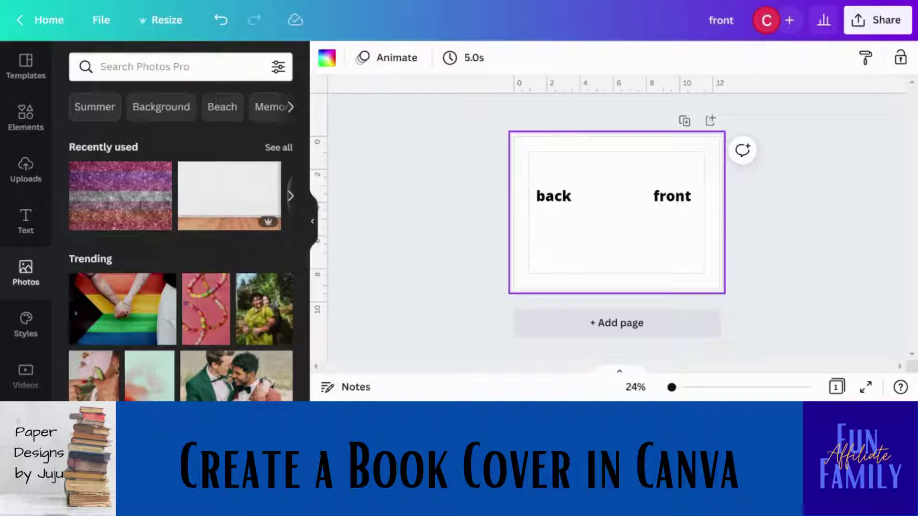
- Add a vertical centre line spanning the page's full height and move the word "back" closer to it
key("l")
left_click_drag(605, 246, 646, 212)
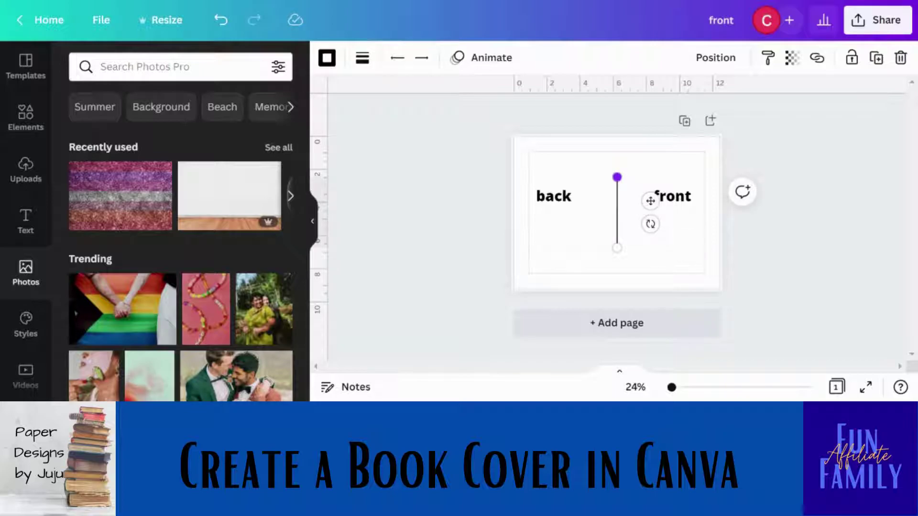
left_click_drag(616, 177, 616, 136)
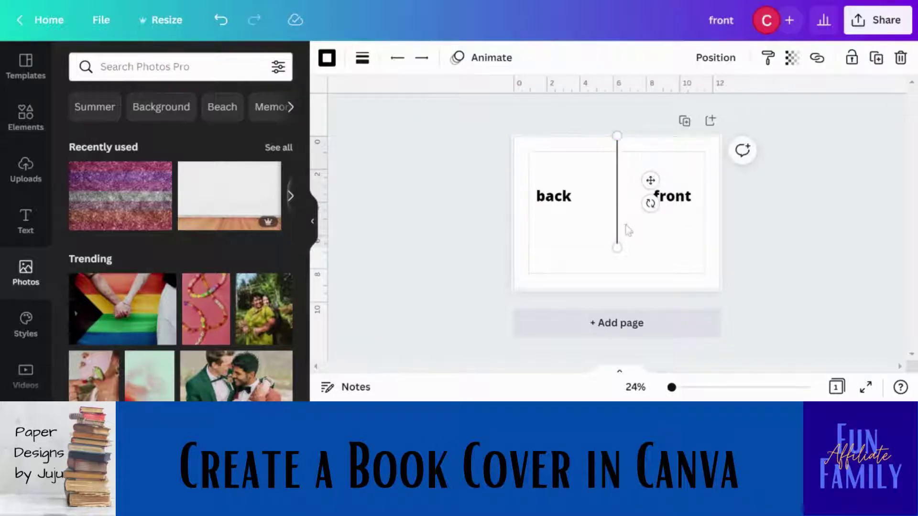
left_click_drag(616, 248, 617, 289)
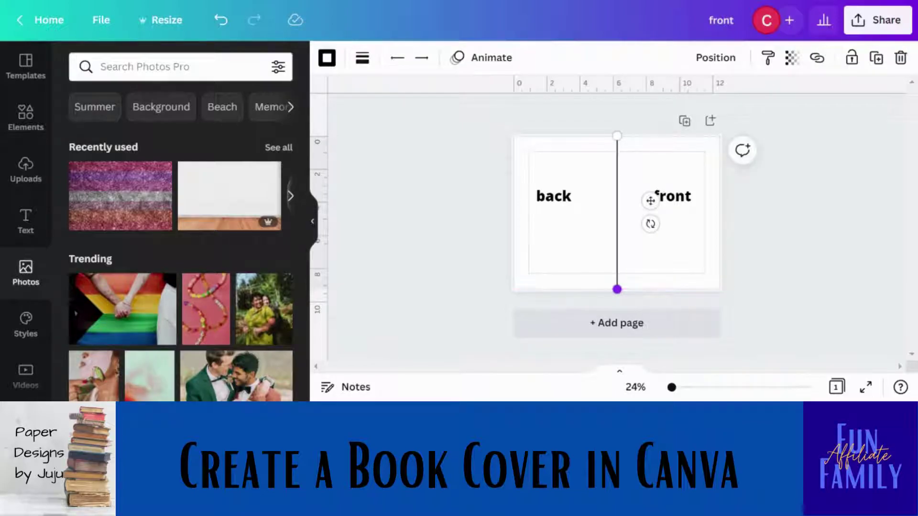
left_click(717, 58)
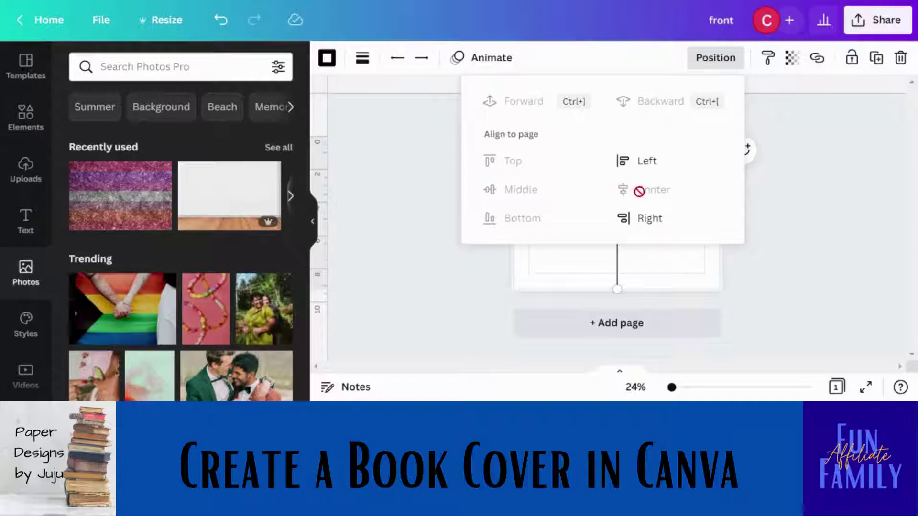
left_click(774, 208)
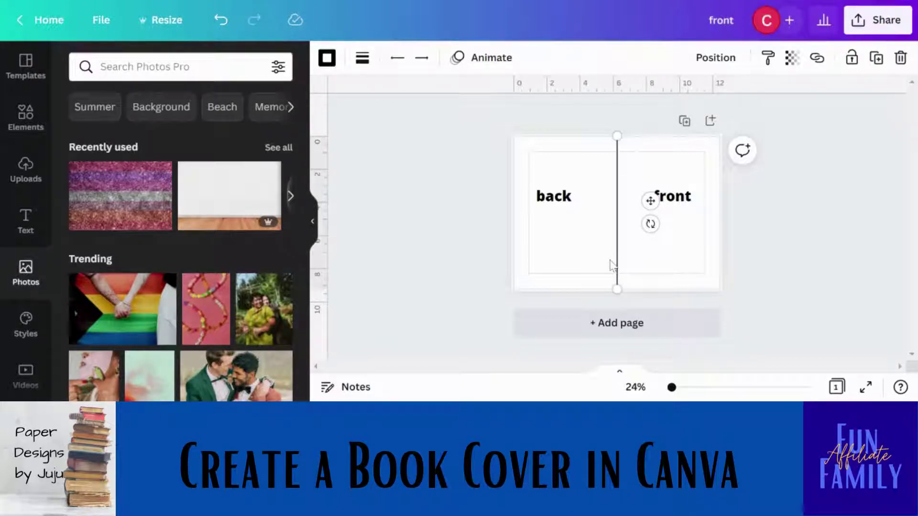
left_click_drag(559, 205, 577, 201)
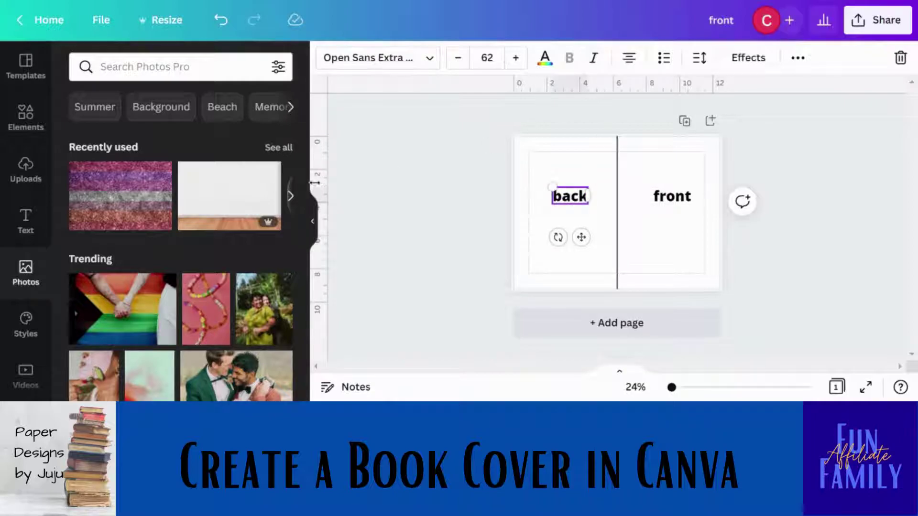
- Add the recently used striped glitter photo and enlarge it beyond the page's left, top and right edges
left_click(123, 209)
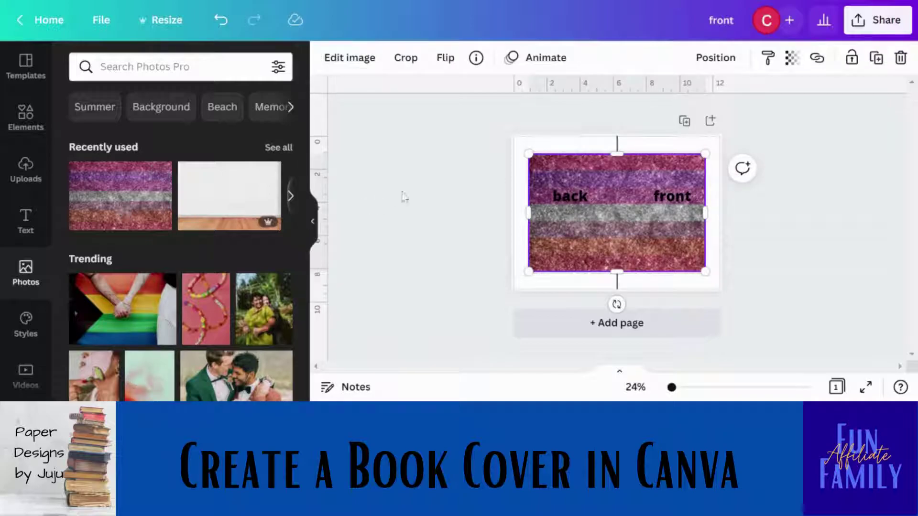
left_click_drag(524, 153, 472, 133)
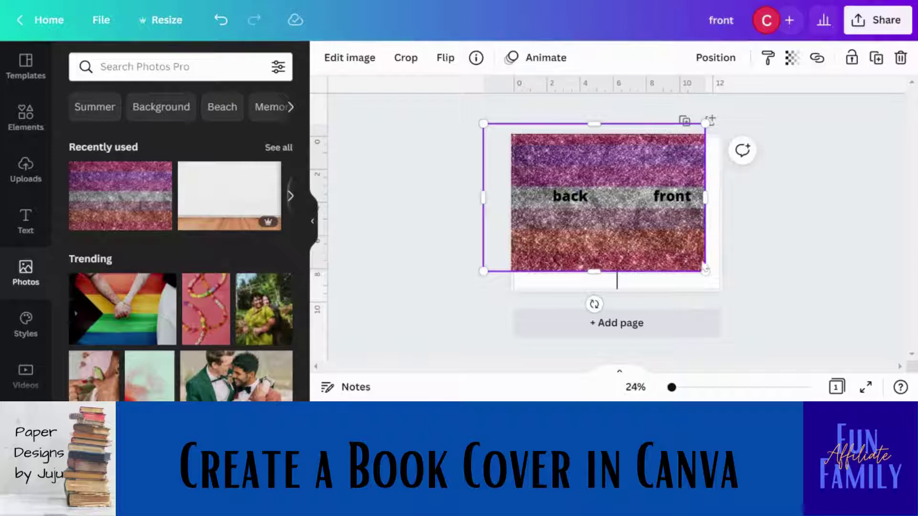
left_click_drag(706, 271, 712, 289)
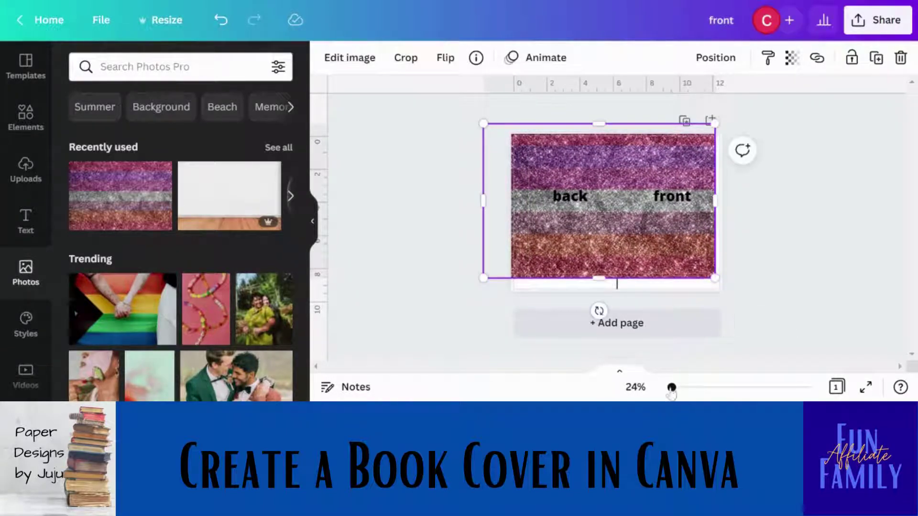
left_click_drag(672, 387, 687, 387)
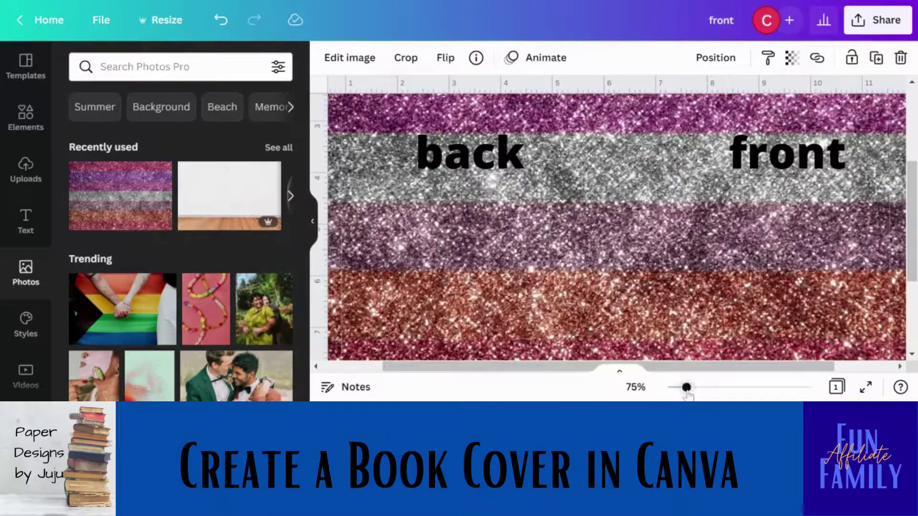
left_click(900, 366)
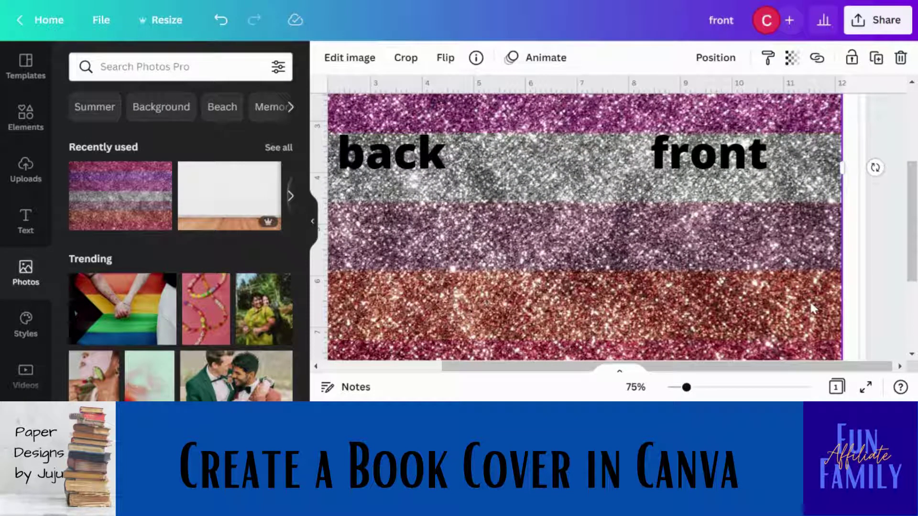
left_click_drag(843, 168, 878, 167)
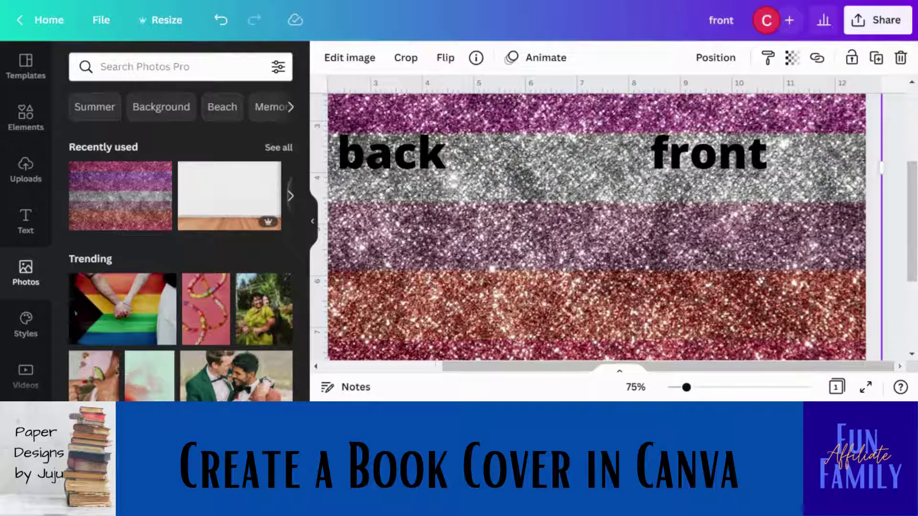
- Move the glitter photo down and enlarge it to fill the whole page as the background behind the text and centre line
left_click_drag(913, 235, 911, 186)
left_click(686, 387)
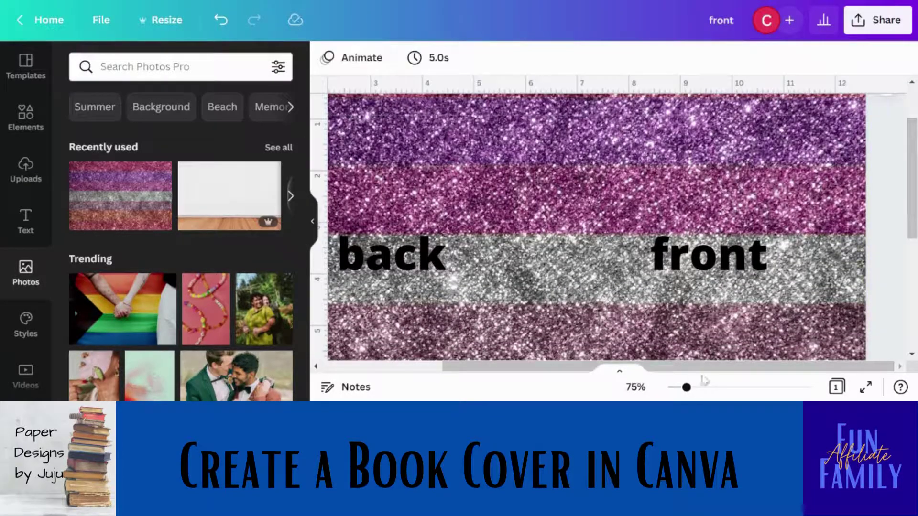
left_click_drag(685, 387, 677, 387)
left_click(689, 304)
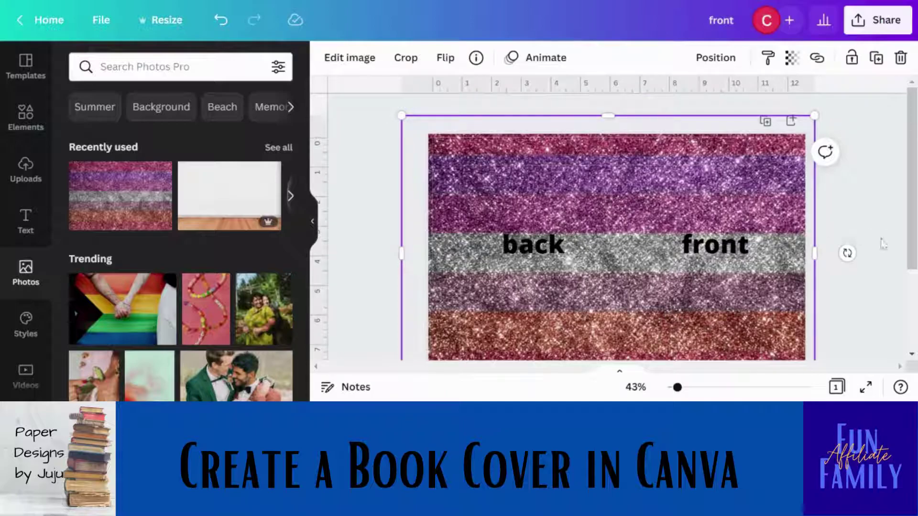
left_click_drag(911, 250, 912, 292)
left_click(798, 354)
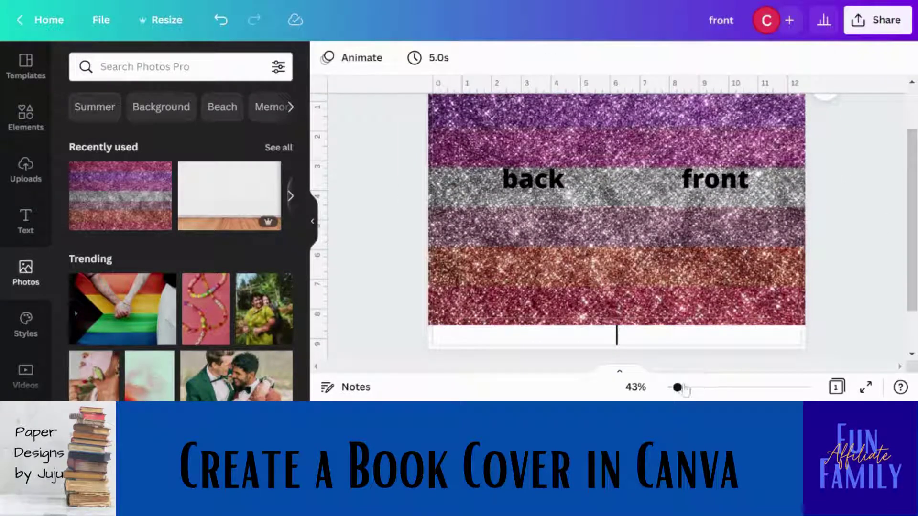
left_click_drag(679, 388, 674, 387)
left_click(668, 296)
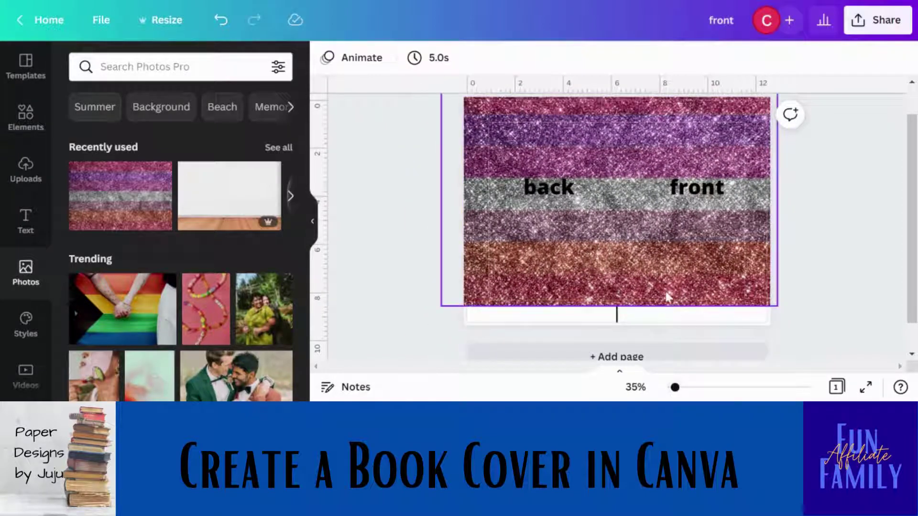
left_click_drag(664, 286, 666, 287)
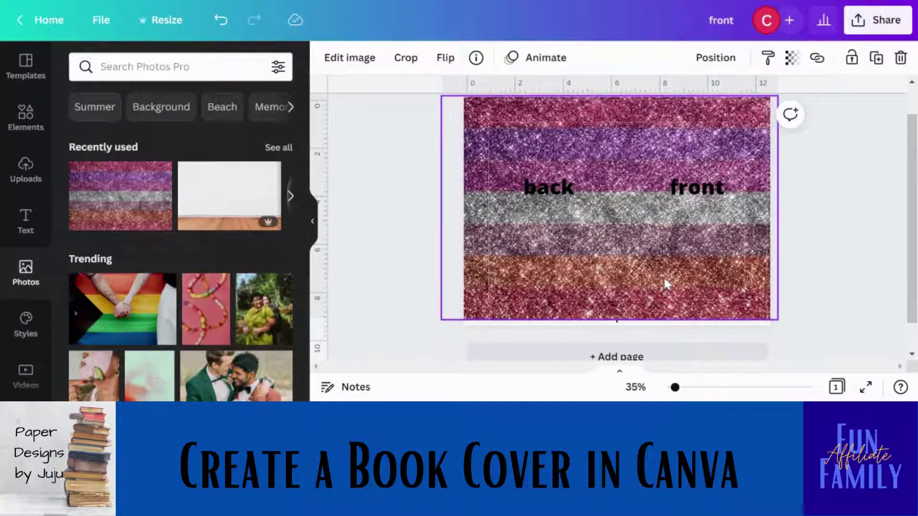
left_click_drag(777, 320, 796, 341)
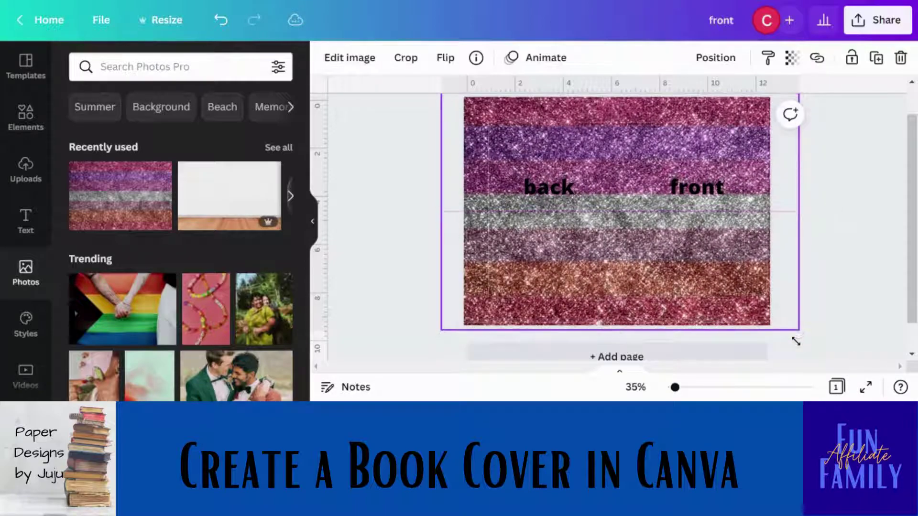
left_click(831, 343)
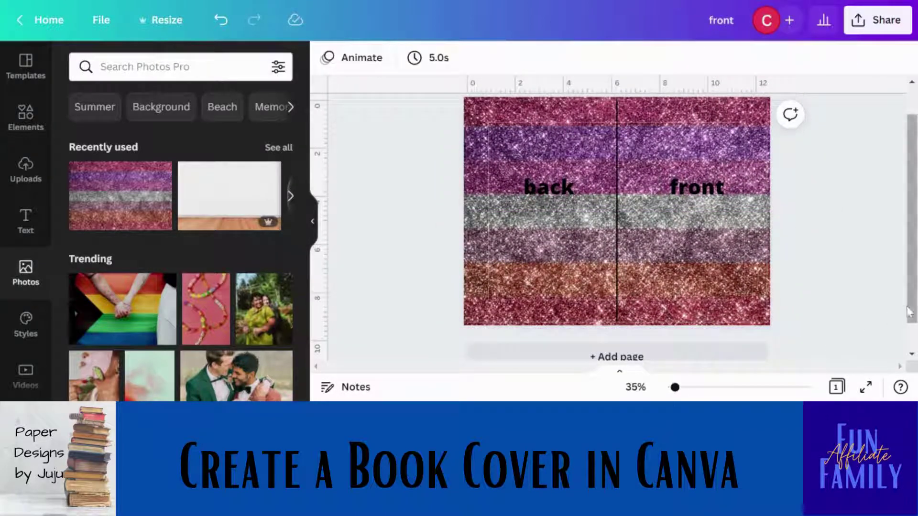
scroll(913, 315, "up", 1)
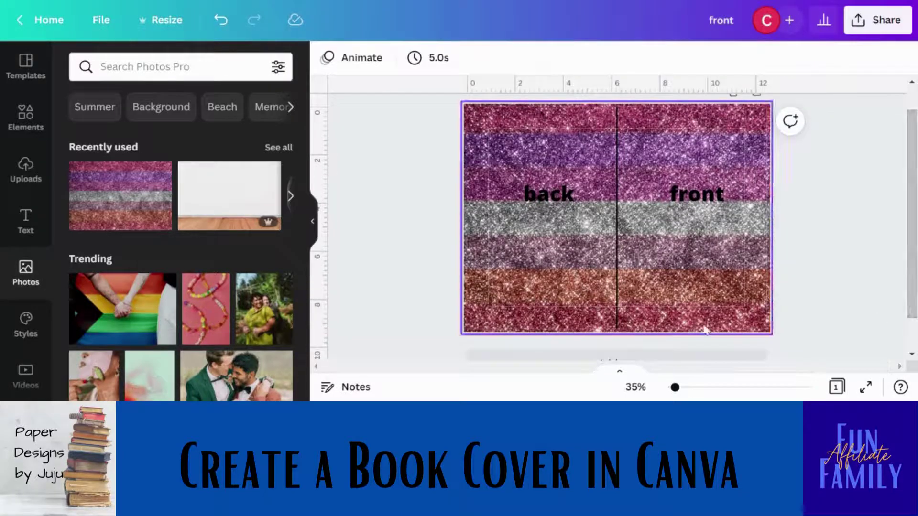
left_click(679, 324)
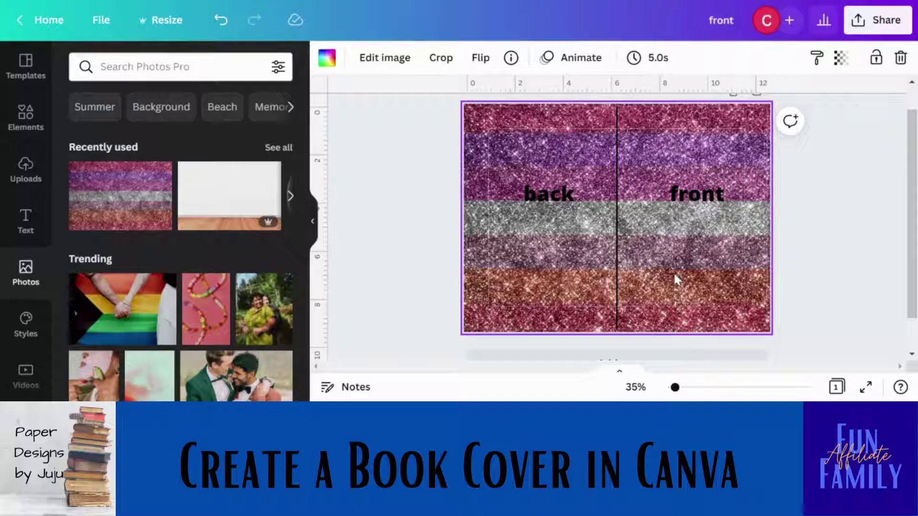
- Search the photo library for "flowers"
left_click_drag(299, 198, 332, 406)
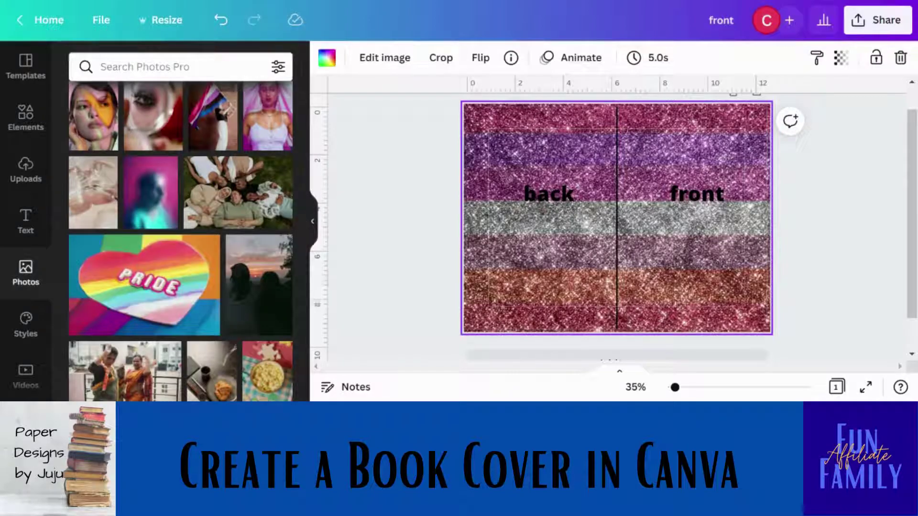
left_click(100, 66)
type("f")
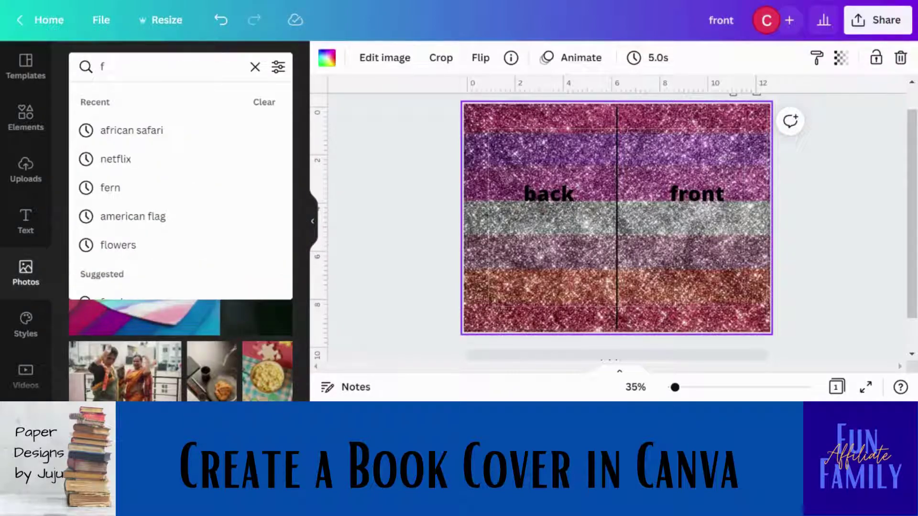
type("lower")
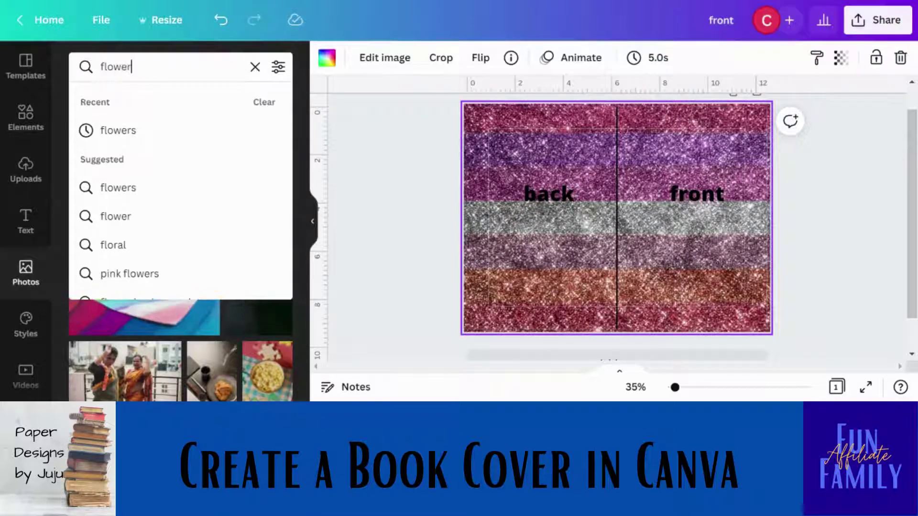
type("s")
key("Return")
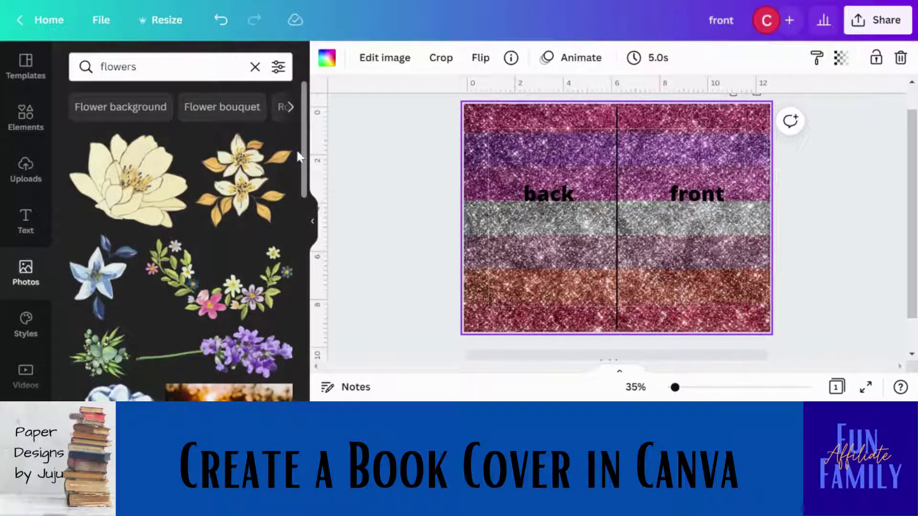
- Replace the striped glitter background with the photo of yellow and red flowers at sunset from the search results
scroll(287, 182, "down", 5)
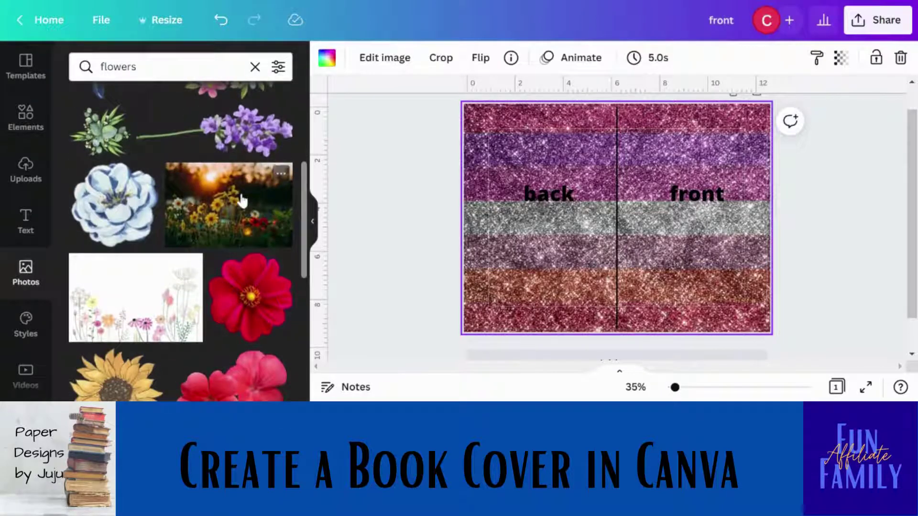
key("Delete")
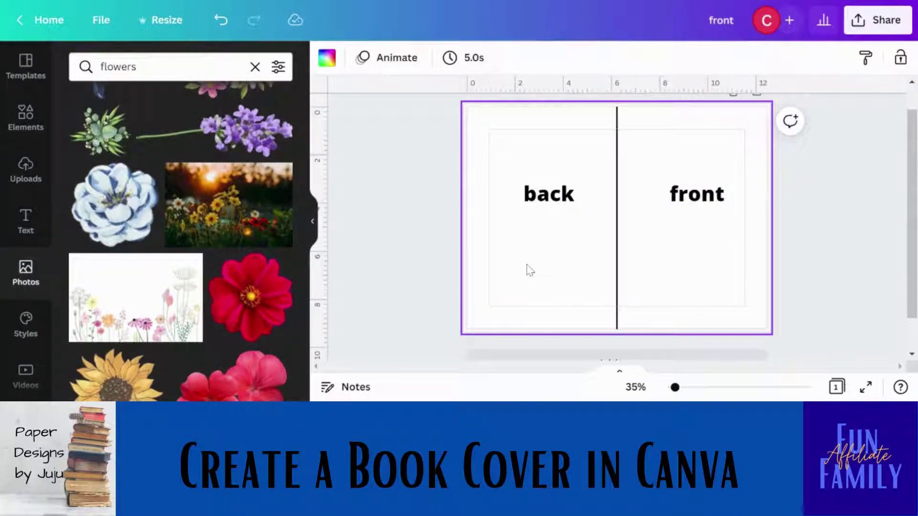
left_click(242, 213)
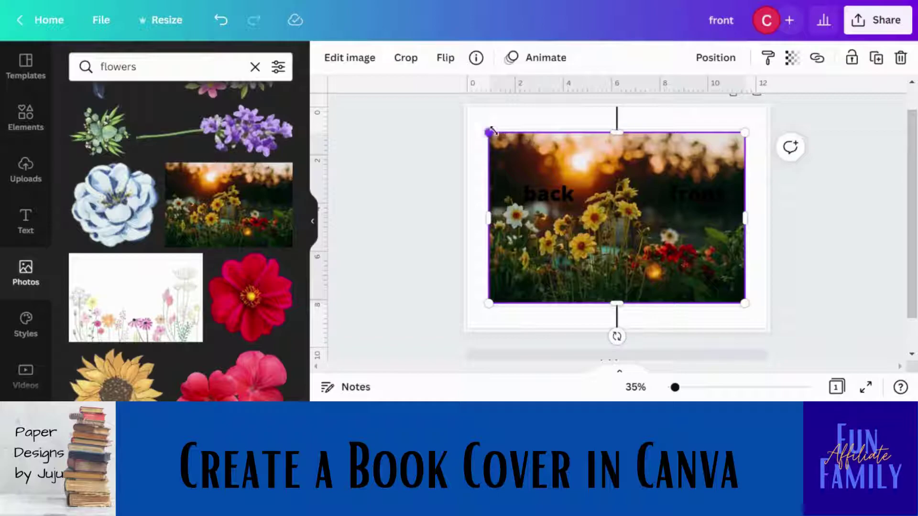
- Enlarge the sunset flower photo beyond all four page edges so it covers the whole cover
left_click_drag(490, 131, 430, 103)
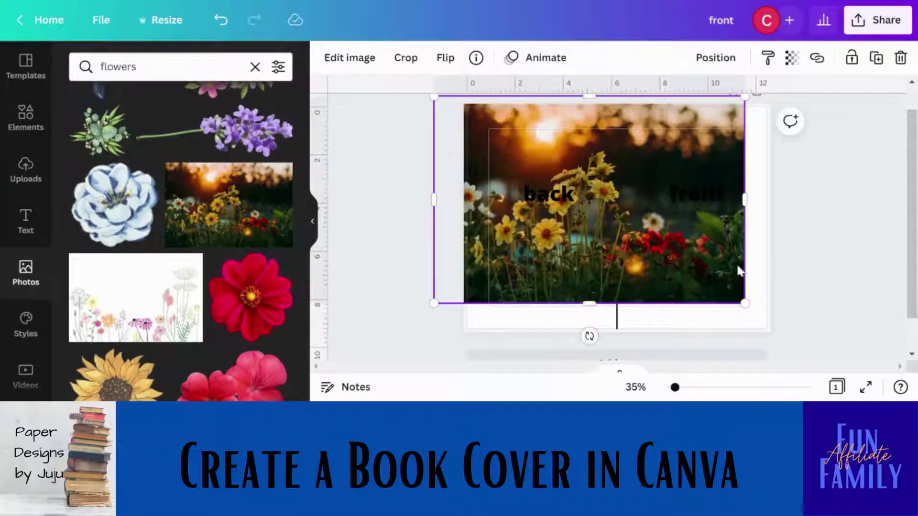
left_click_drag(584, 299, 589, 323)
left_click_drag(743, 207, 806, 209)
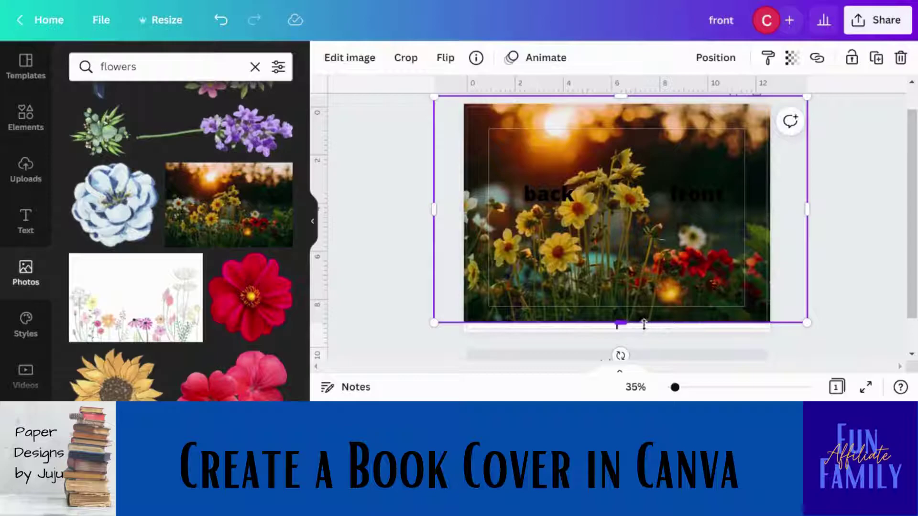
left_click_drag(624, 324, 619, 344)
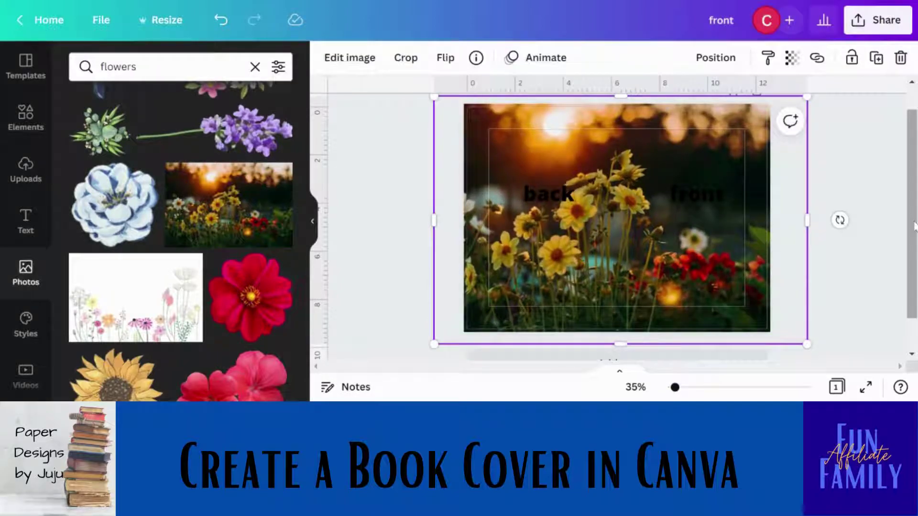
scroll(913, 239, "up", 1)
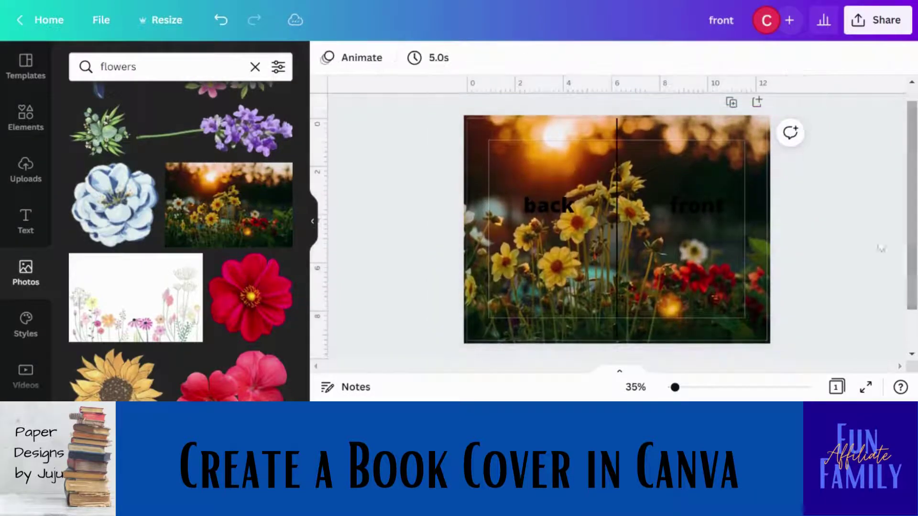
- Delete the sunset flower photo from the page and look through more flower photos
left_click(641, 268)
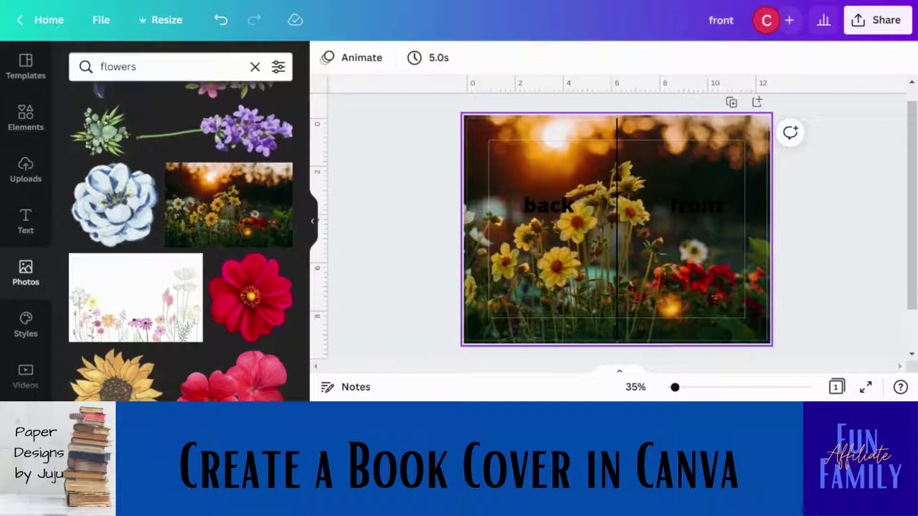
left_click(669, 233)
key("Delete")
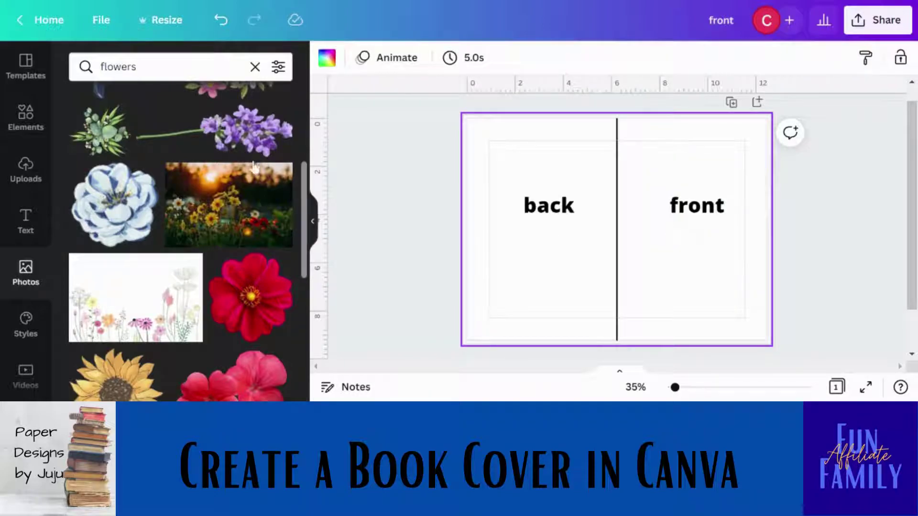
scroll(301, 196, "down", 3)
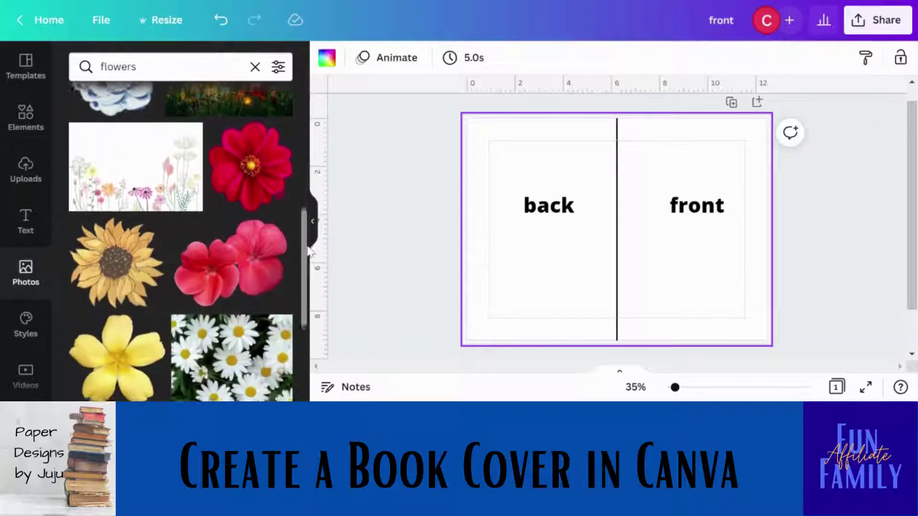
scroll(53, 179, "down", 3)
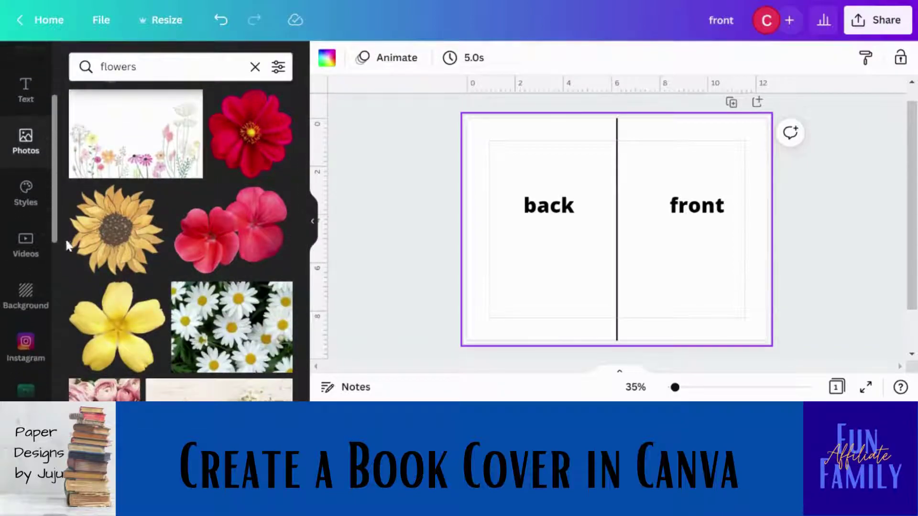
- Try the rocky mountain landscape as the page background, and delete it again
left_click(29, 266)
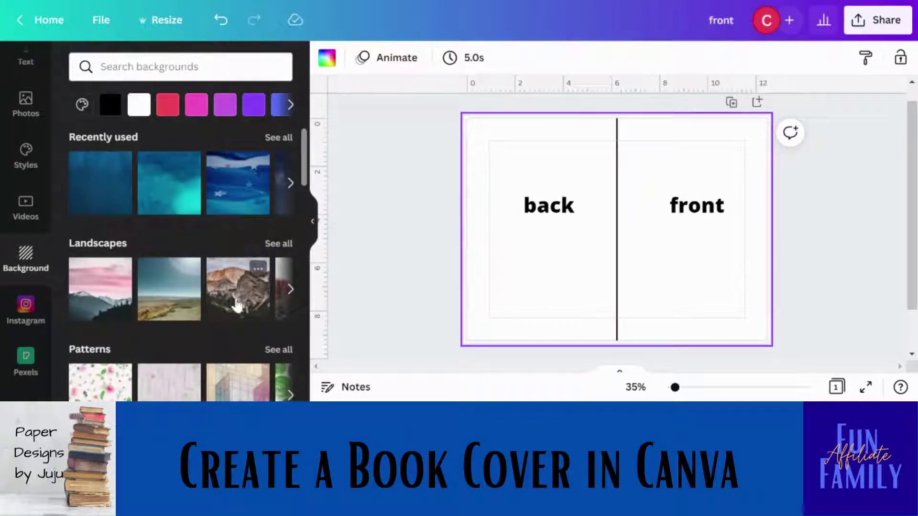
left_click(237, 304)
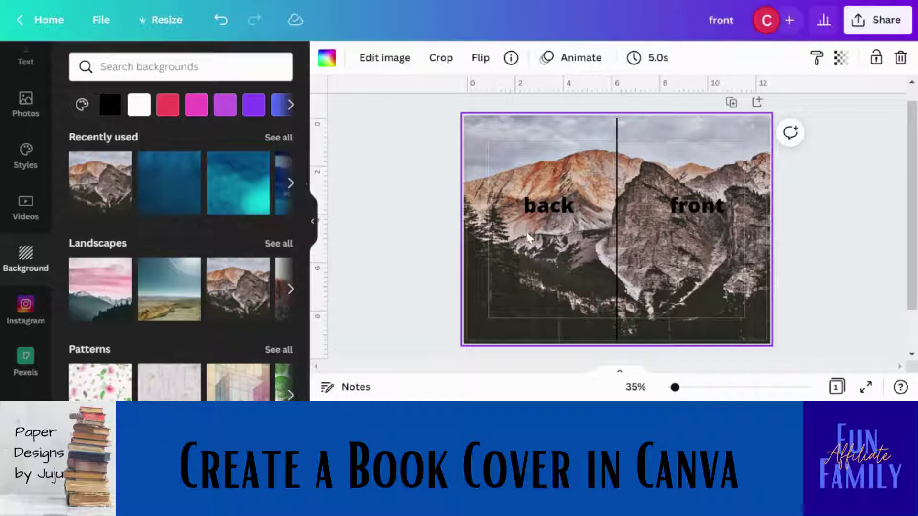
key("Delete")
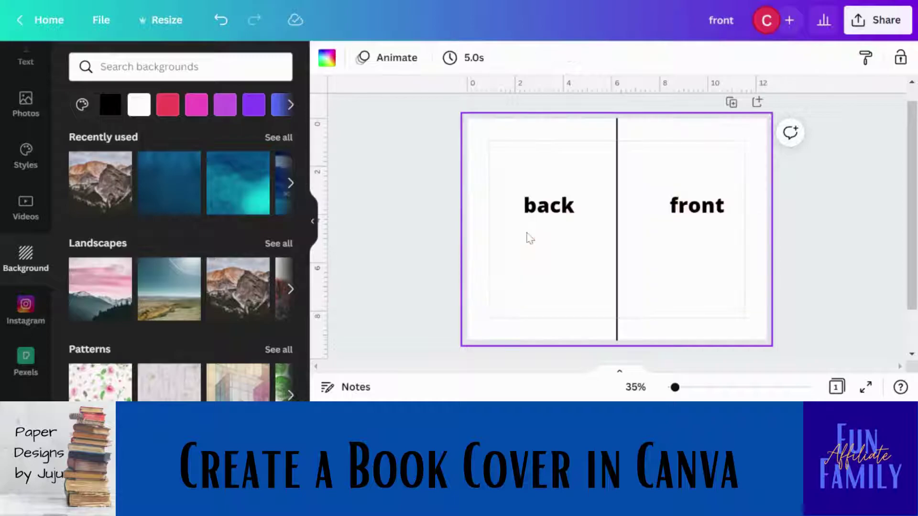
- Apply the recently used blue fabric background with stars and look through the landscape backgrounds
left_click(291, 183)
left_click(144, 201)
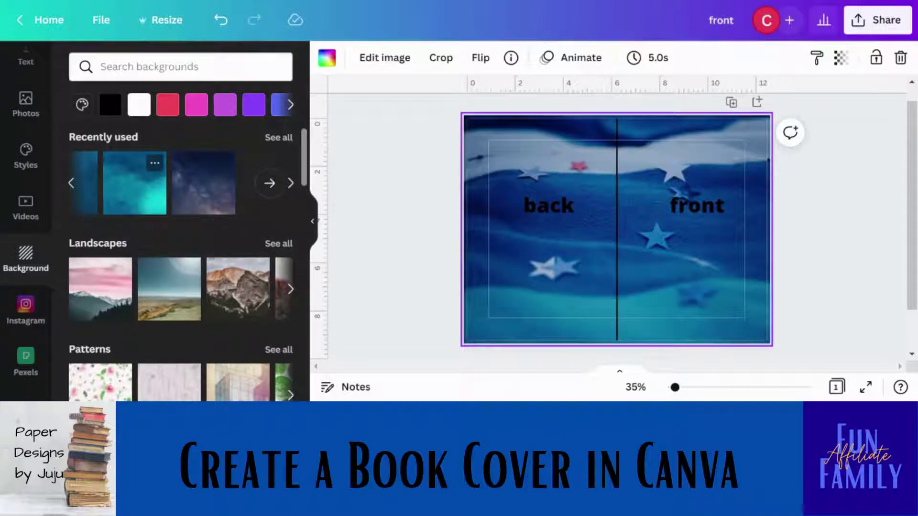
left_click(291, 289)
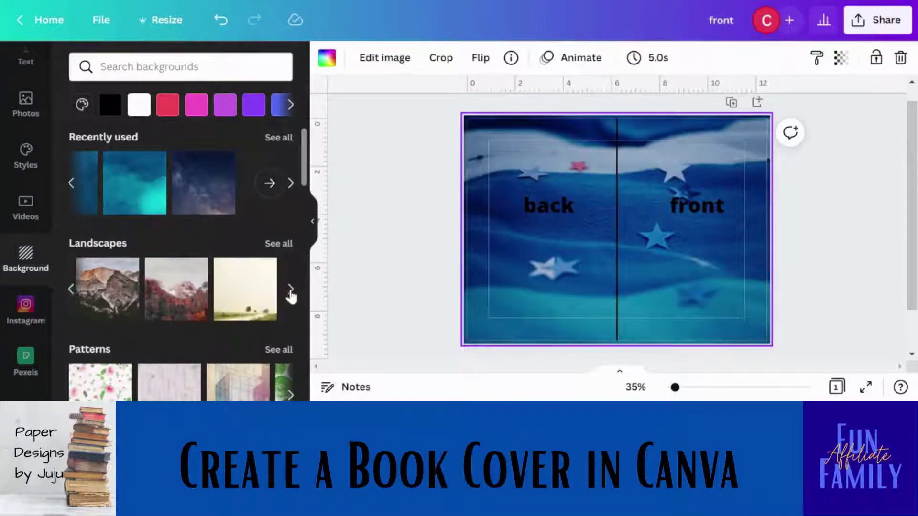
- Replace the blue star background with the purple-to-green polygon background from the Gradients category
scroll(299, 153, "down", 2)
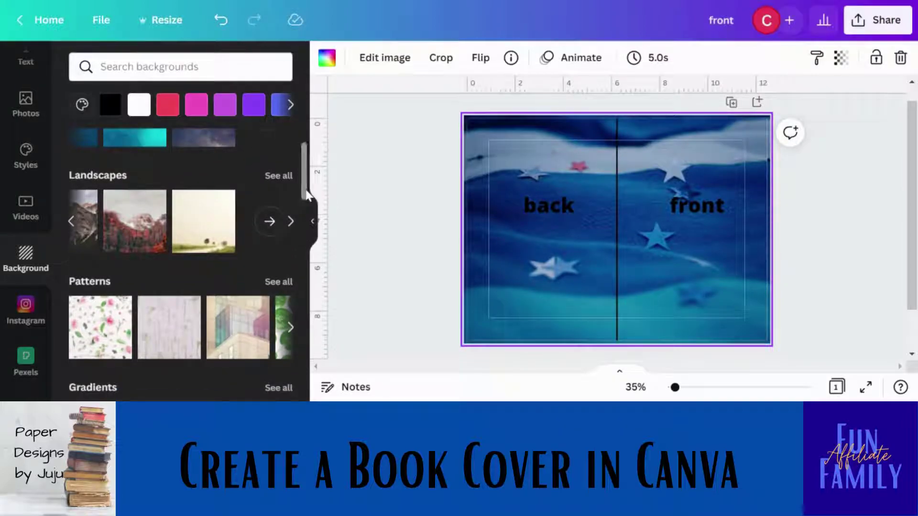
left_click_drag(305, 194, 303, 240)
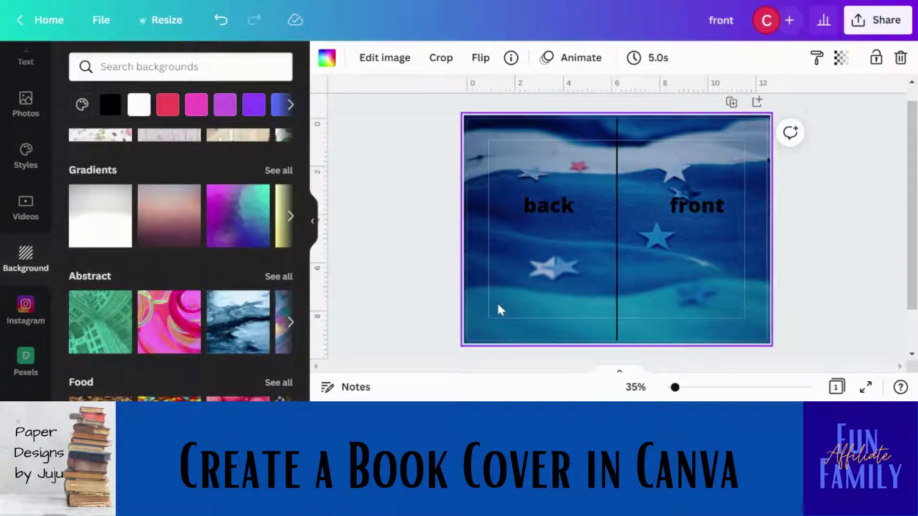
key("Delete")
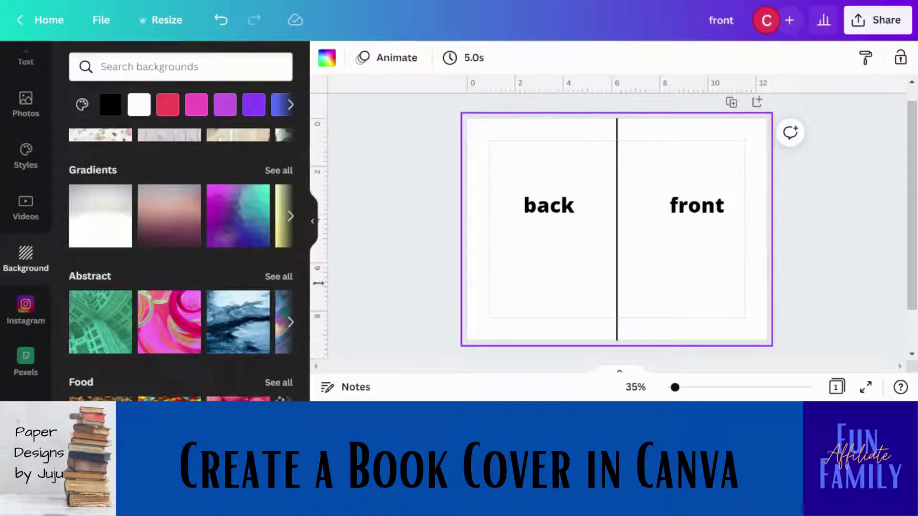
left_click(232, 242)
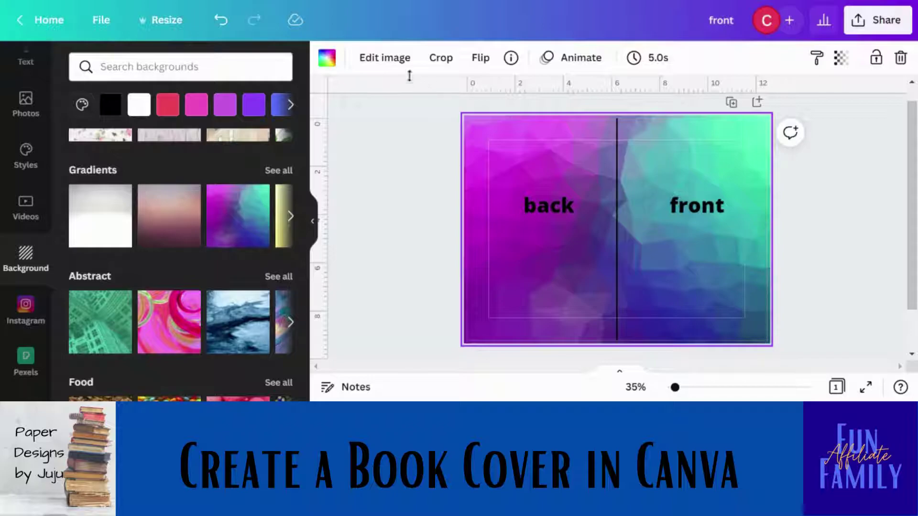
- Set the gradient background's Brightness to -77 and Contrast to -98 in the image adjustments
left_click(398, 65)
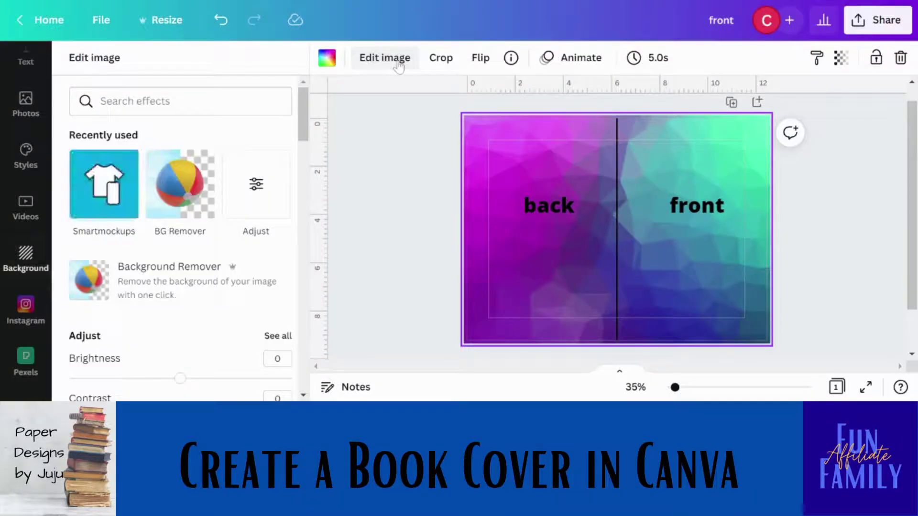
left_click_drag(303, 129, 310, 185)
scroll(191, 170, "up", 5)
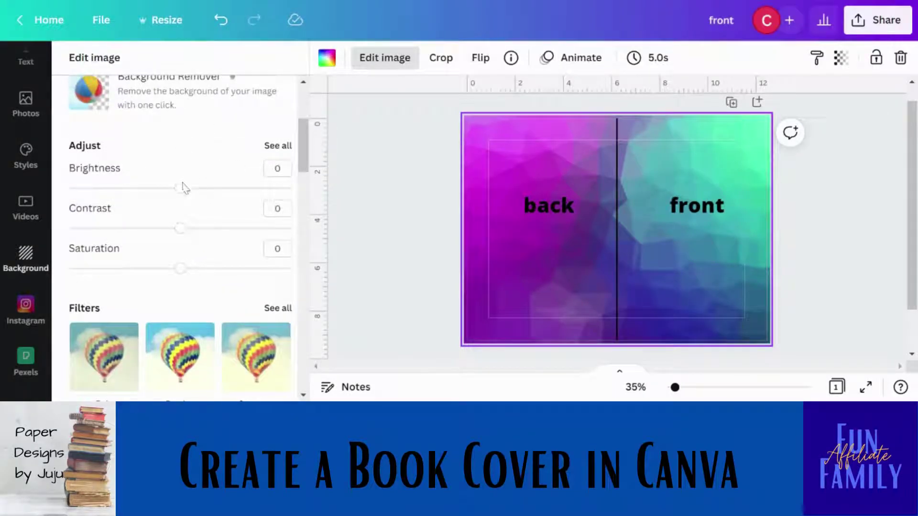
left_click_drag(181, 189, 95, 204)
left_click_drag(180, 229, 71, 229)
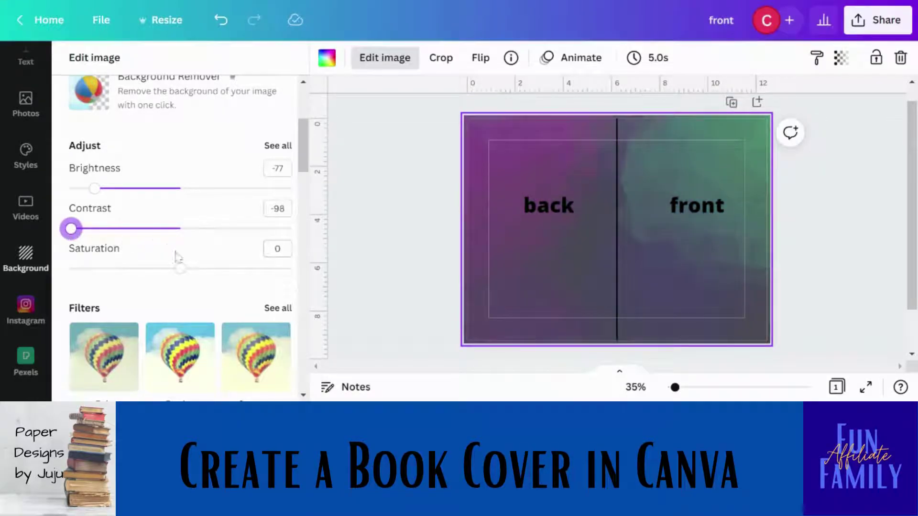
mouse_move(185, 272)
left_mouse_down()
mouse_move(262, 292)
mouse_move(89, 273)
mouse_move(188, 275)
left_mouse_up()
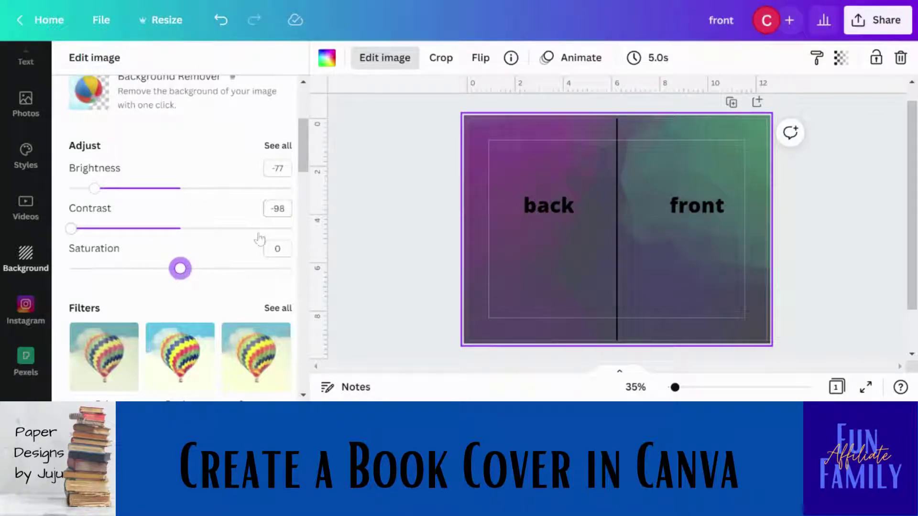
- Raise the gradient background's Brightness back to near zero and set its Contrast to -3
left_click_drag(309, 155, 299, 234)
scroll(191, 239, "up", 10)
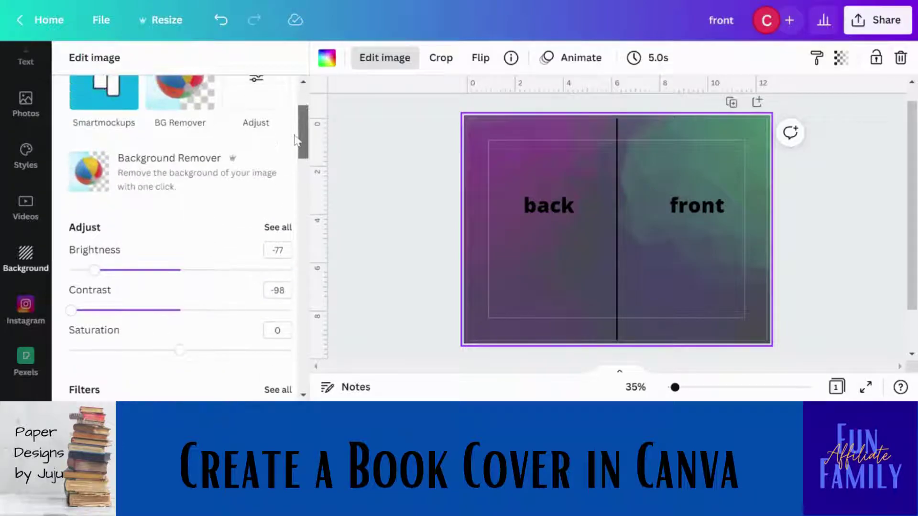
left_click_drag(95, 271, 176, 271)
left_click_drag(73, 314, 176, 310)
- Try the Solar, Afterglow and Cali filters on the gradient background
left_click_drag(307, 140, 301, 171)
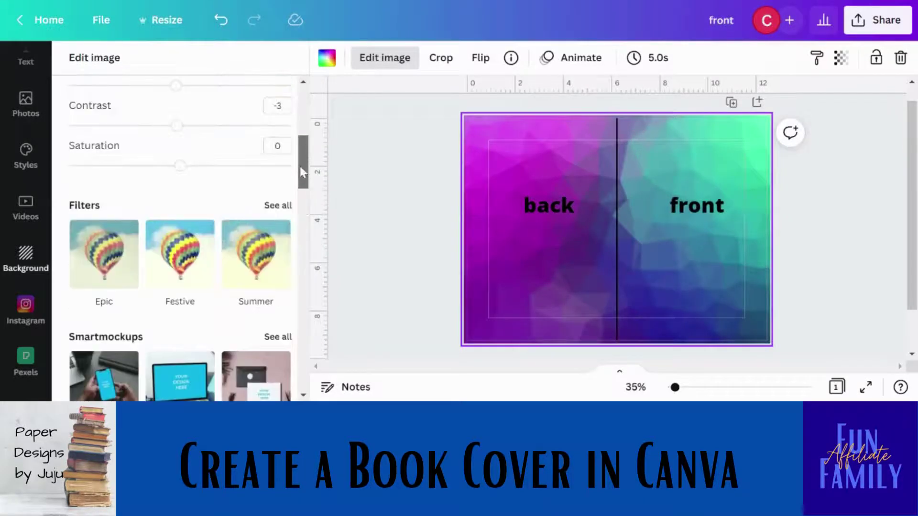
left_click(279, 206)
left_click(257, 224)
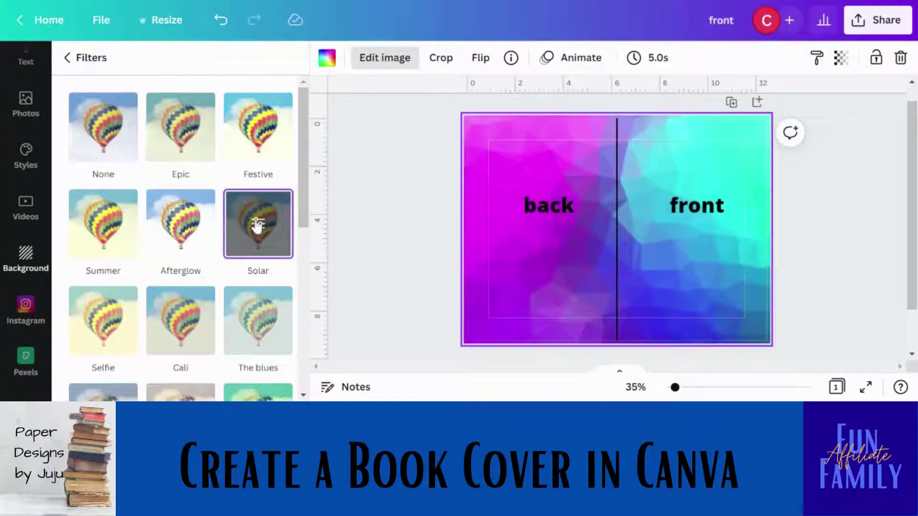
left_click(203, 225)
left_click(188, 329)
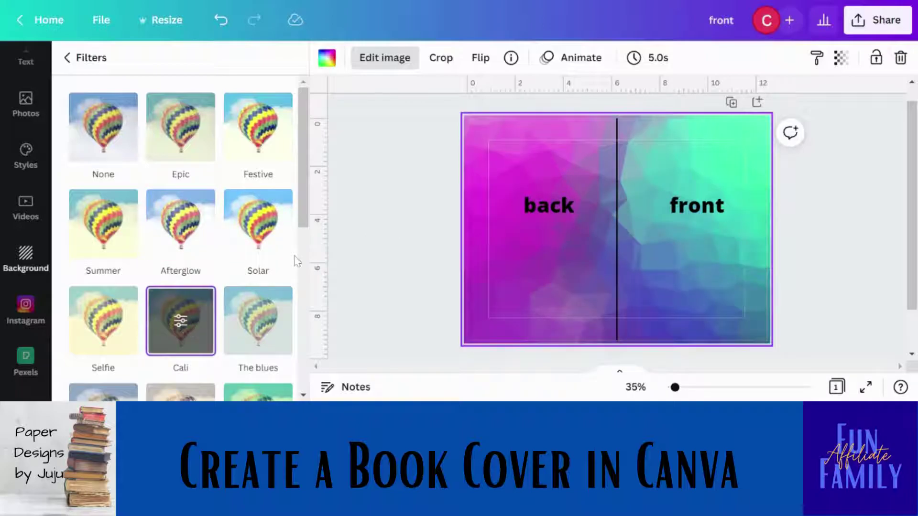
- Try the Retro, Peony and Dalliance filters on the gradient background, ending with Edge, and leave the filter list
left_click_drag(304, 228, 311, 306)
left_click(256, 247)
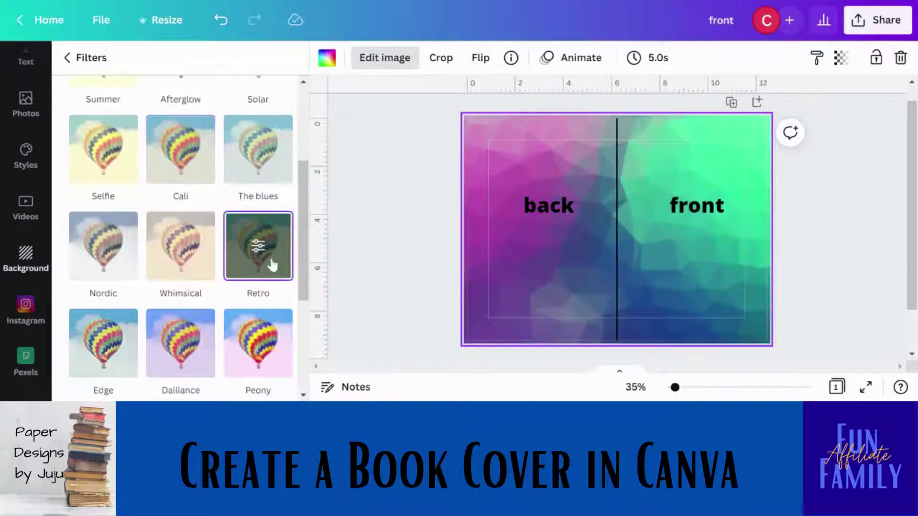
left_click(262, 324)
left_click(180, 330)
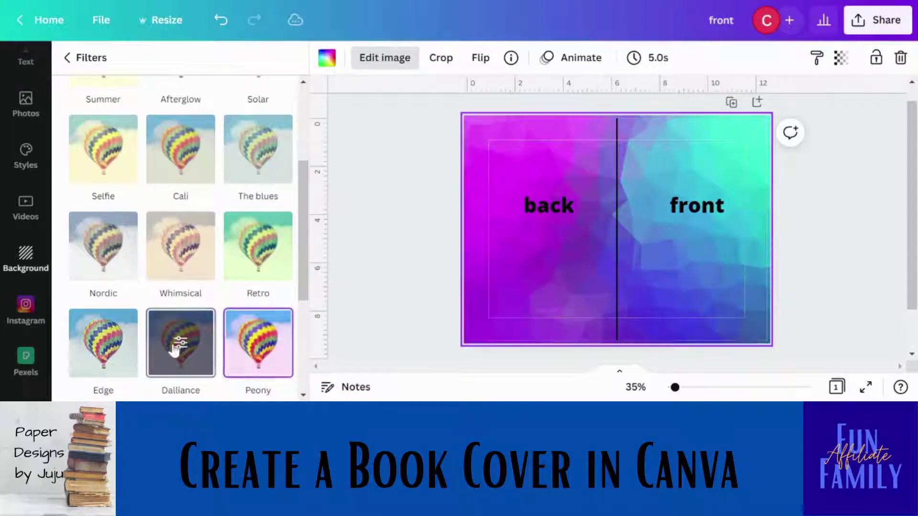
left_click(95, 342)
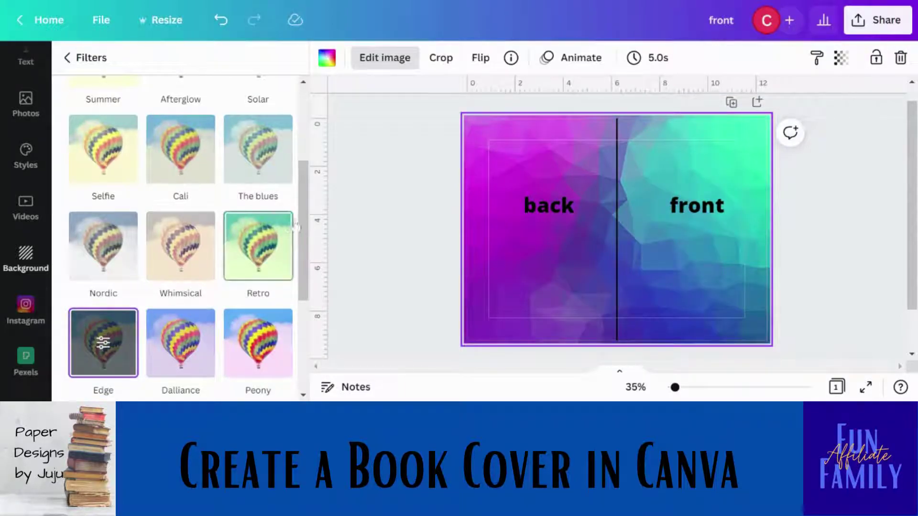
left_click_drag(303, 225, 222, 88)
left_click(69, 58)
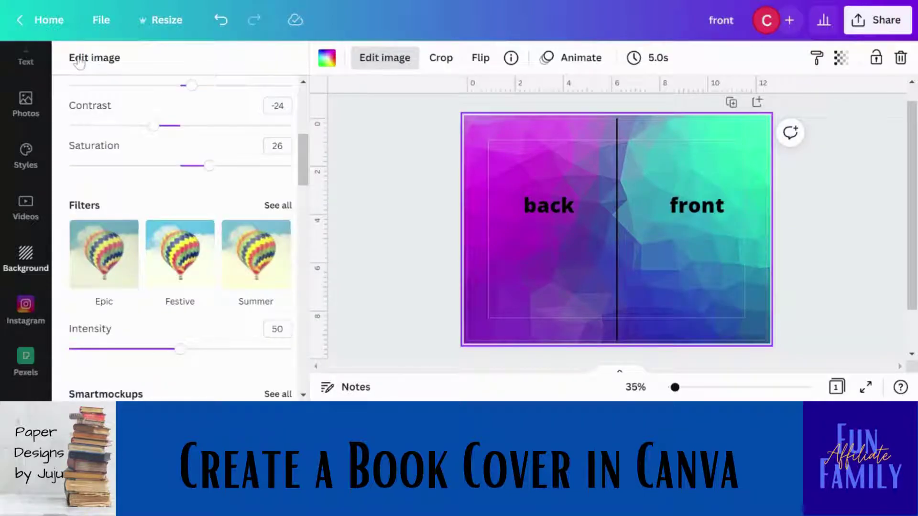
- Replace the gradient background with the pink swirl background from the Abstract category and set its transparency to 54
key("Delete")
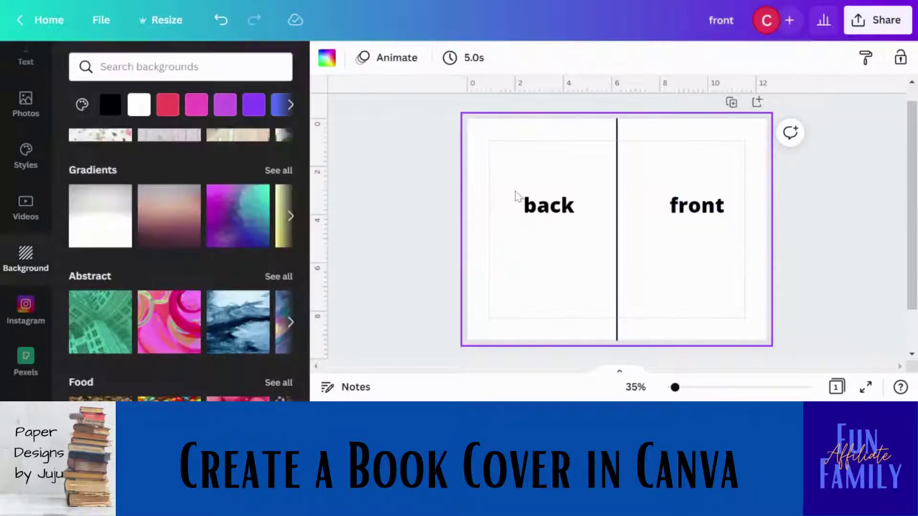
left_click(165, 319)
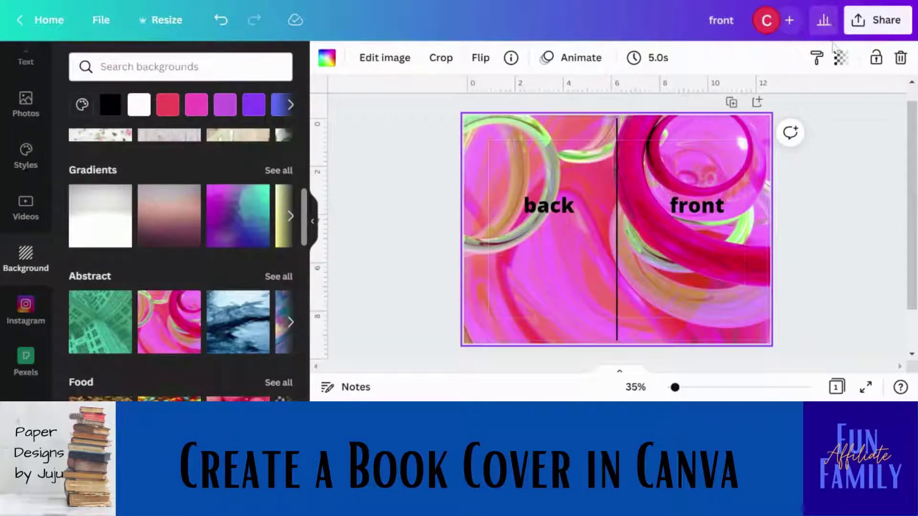
left_click(839, 61)
left_click_drag(831, 116, 770, 127)
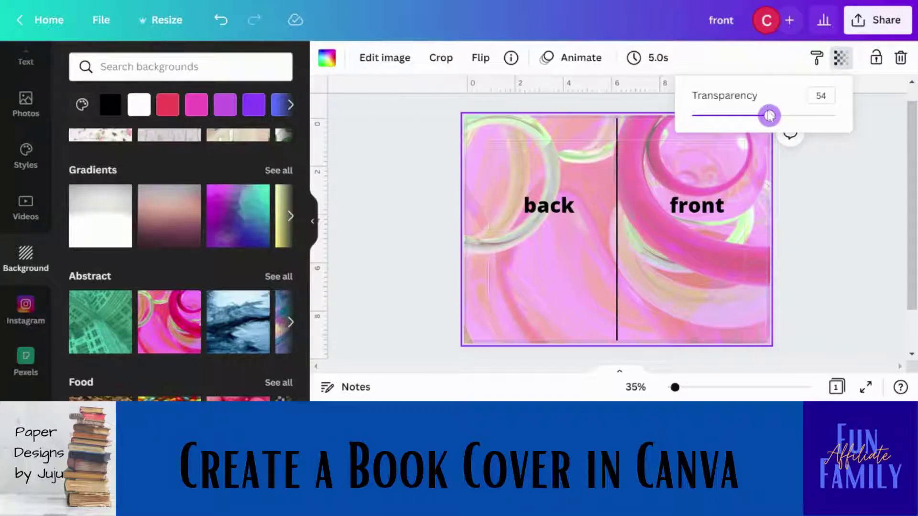
- Set the pink swirl background's transparency to 100
left_click_drag(782, 121, 839, 122)
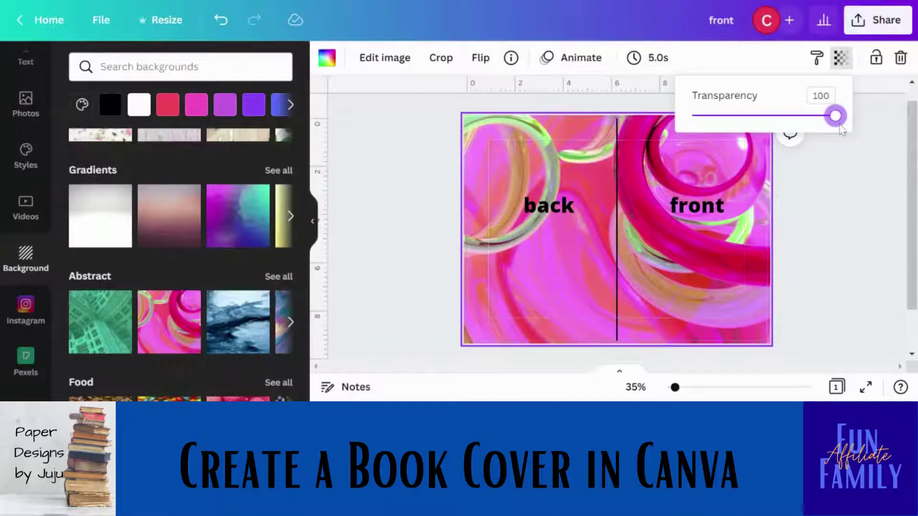
key("Escape")
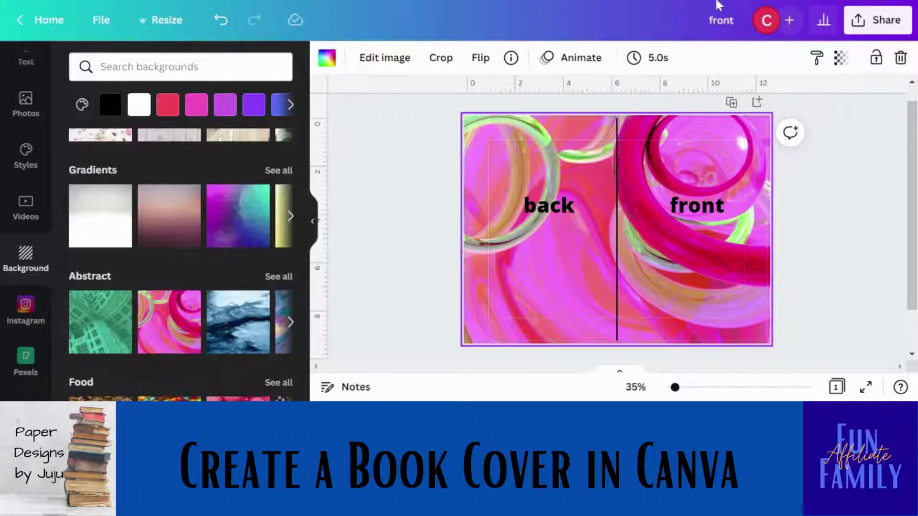
- Replace the "front" label on the front cover with the text "notes"
left_click(696, 216)
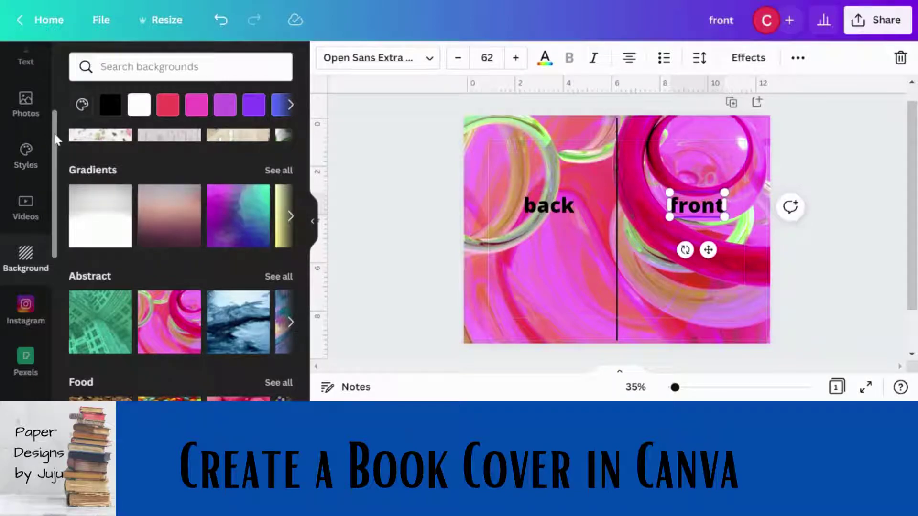
scroll(42, 92, "up", 3)
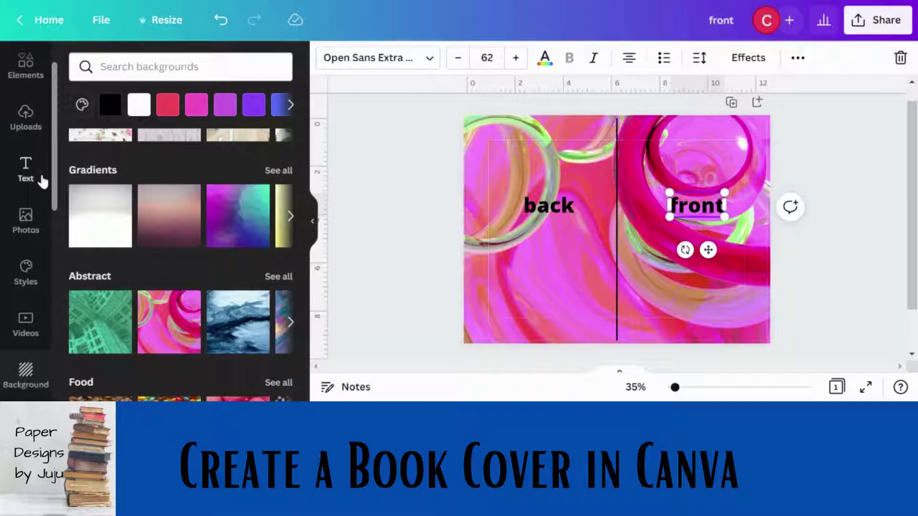
left_click(25, 172)
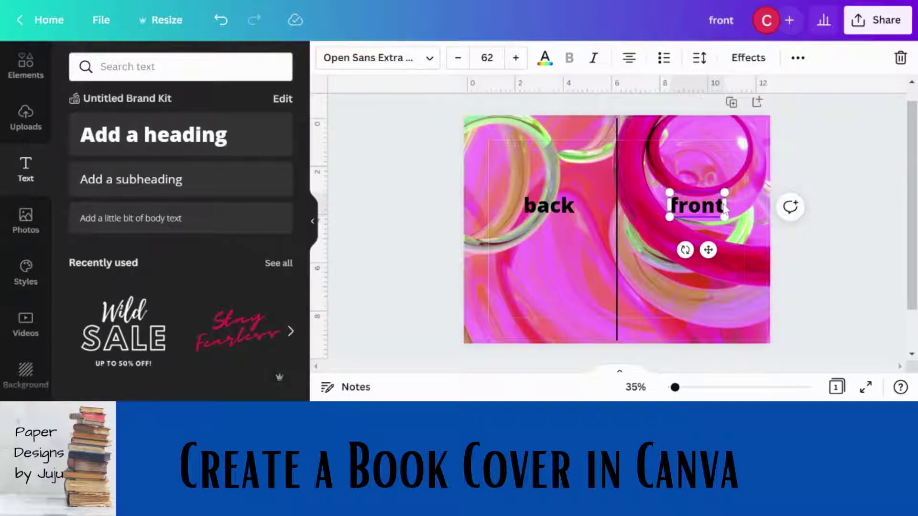
left_click_drag(726, 206, 670, 205)
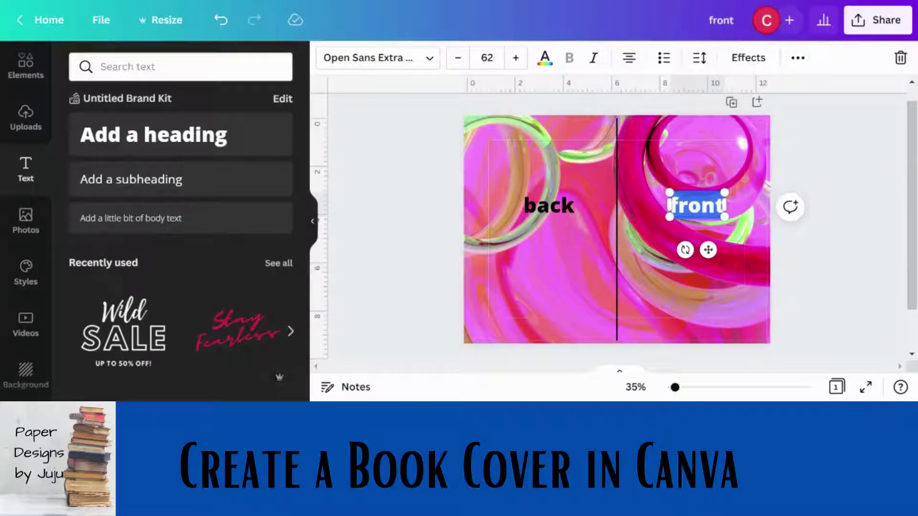
type("notes")
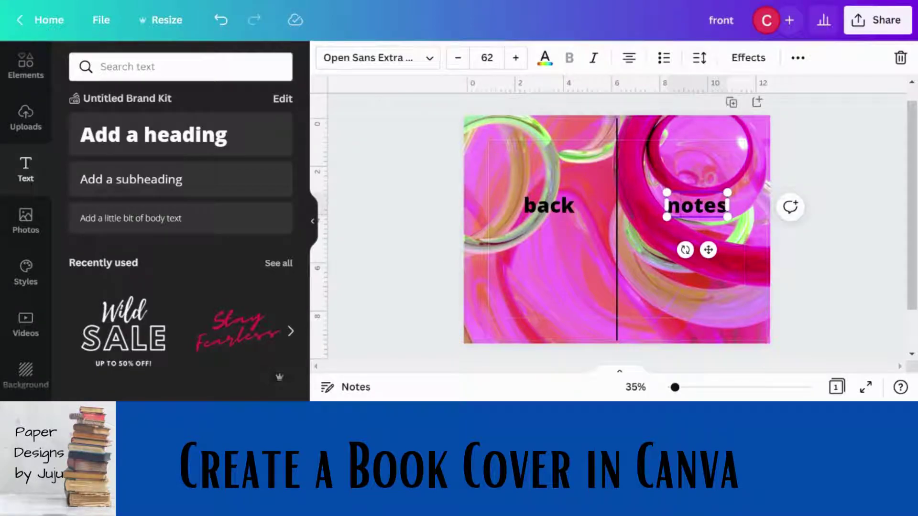
left_click(674, 237)
left_click(691, 208)
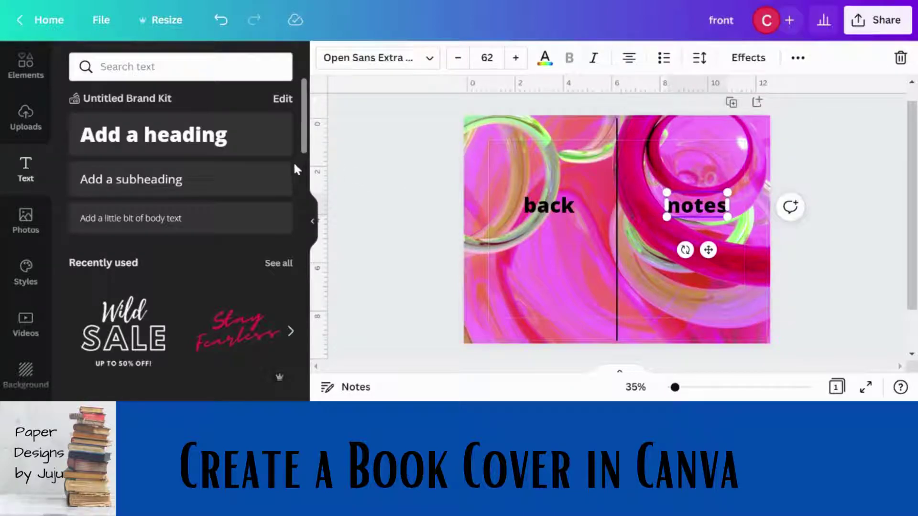
- Add the "BE BRAVE" outline font combination, shrink it to about size 98.6 and place it on the front cover below "notes"
left_click_drag(304, 152, 300, 214)
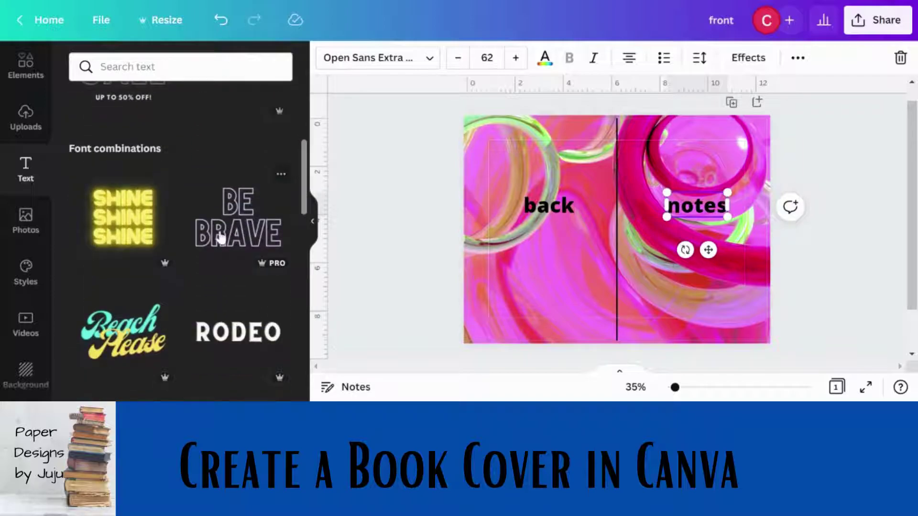
left_click(220, 238)
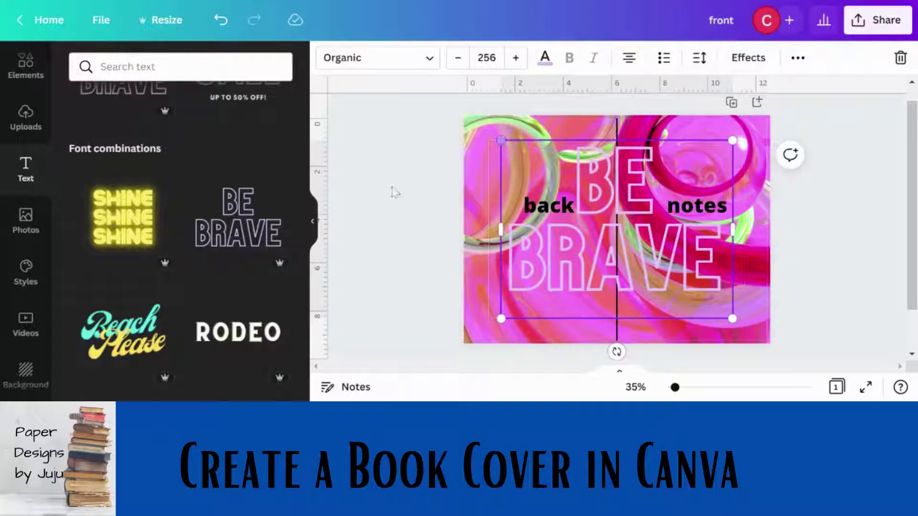
left_click_drag(500, 140, 643, 250)
left_click_drag(687, 281, 696, 256)
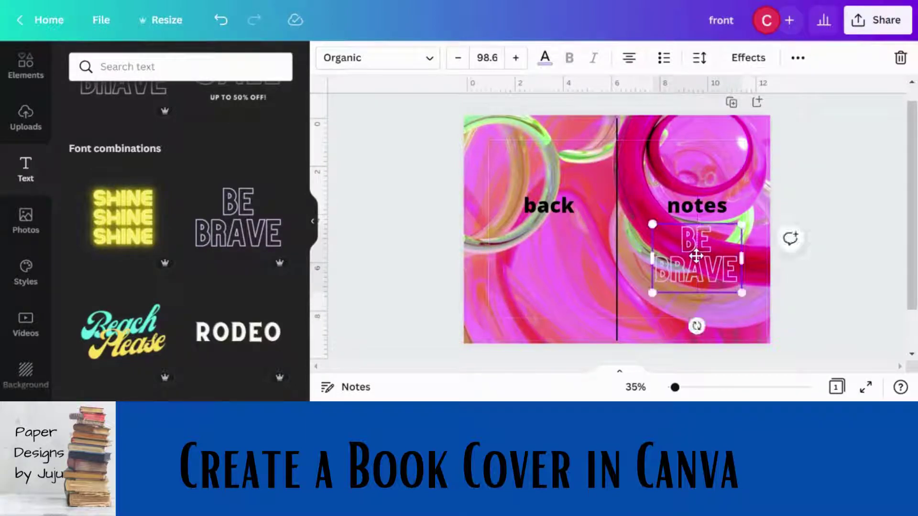
- Delete the plain "notes" text and move the "BE BRAVE" text up into its place on the front cover
left_click(699, 205)
key("Delete")
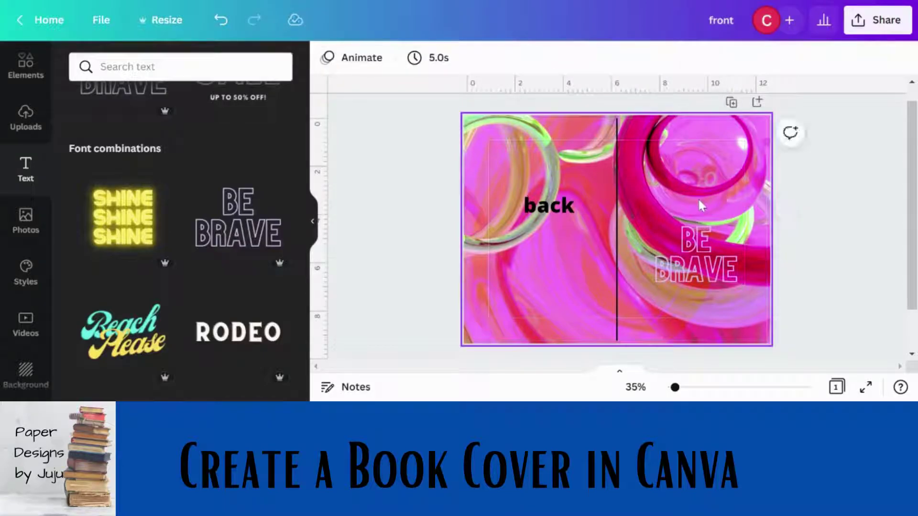
left_click_drag(697, 266, 697, 205)
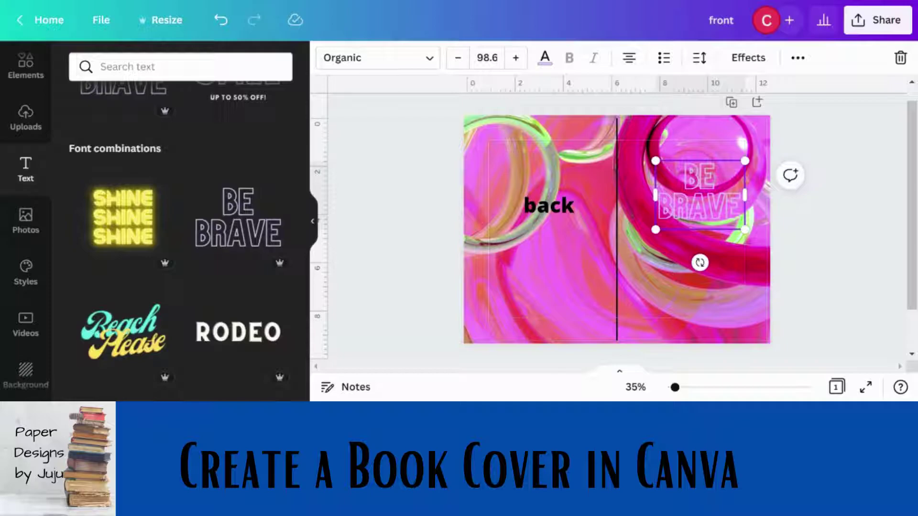
- Replace the "BE BRAVE" wording with "NOTES"
double_click(699, 205)
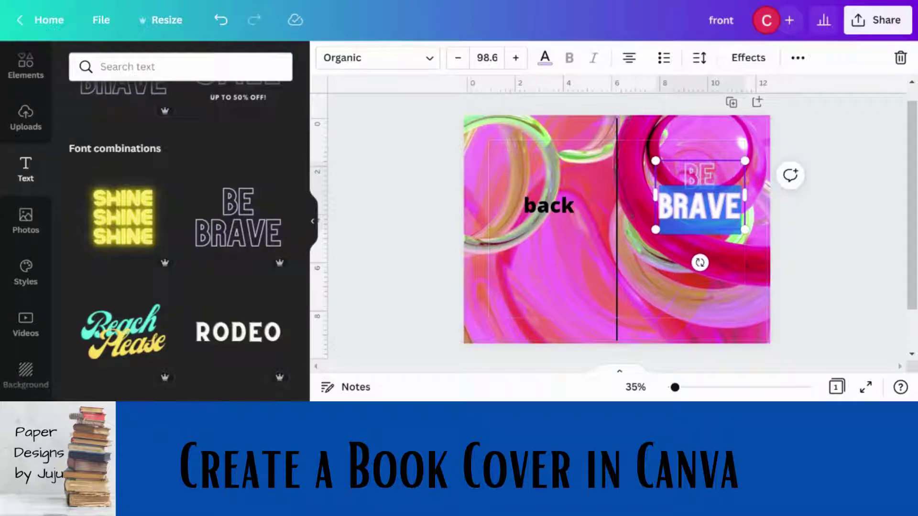
key("BackSpace")
type("NOTES")
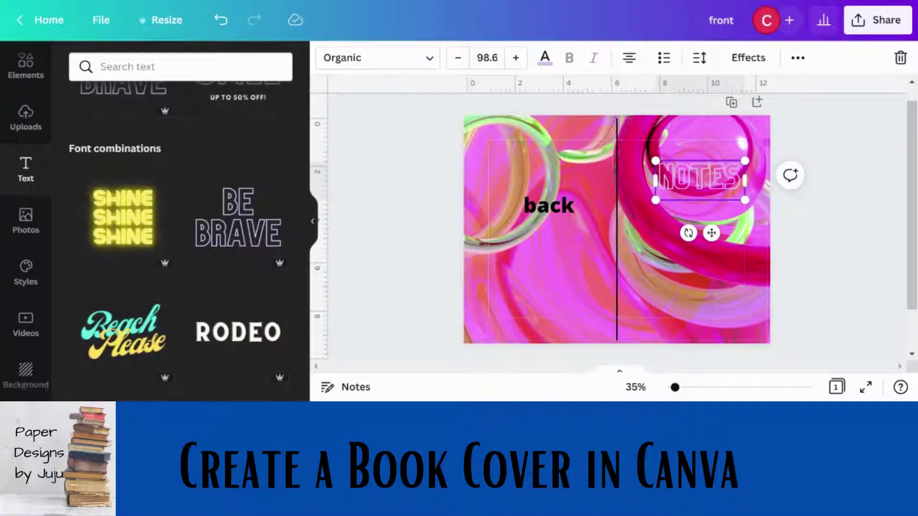
- Colour the "NOTES" title black and move it slightly down on the front cover
left_click(544, 58)
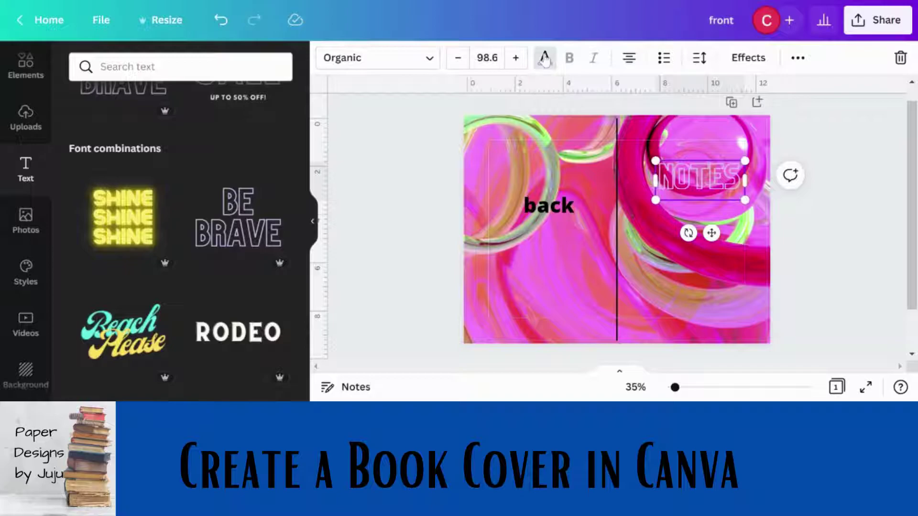
left_click(111, 144)
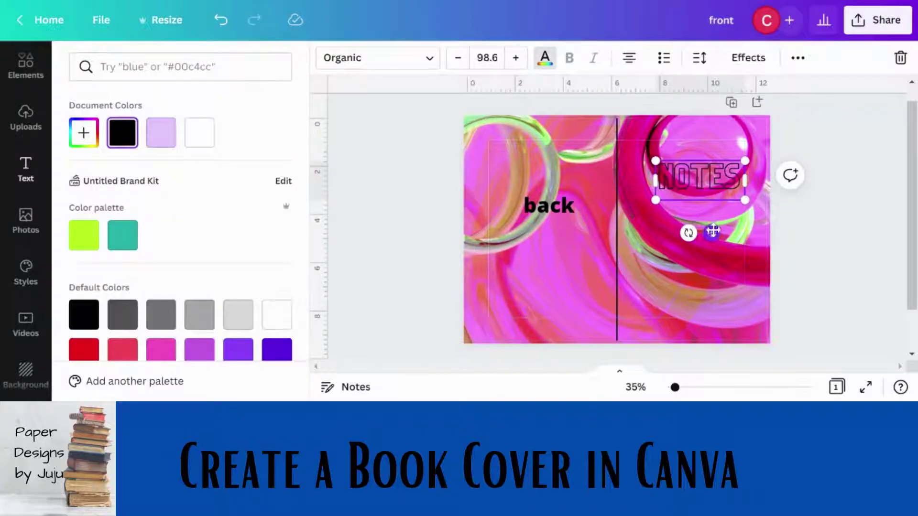
left_click_drag(713, 231, 712, 256)
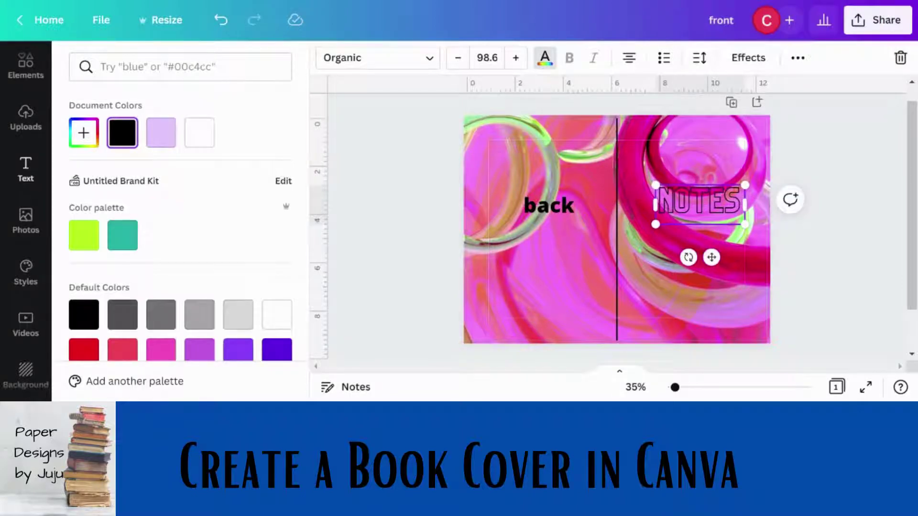
left_click(667, 276)
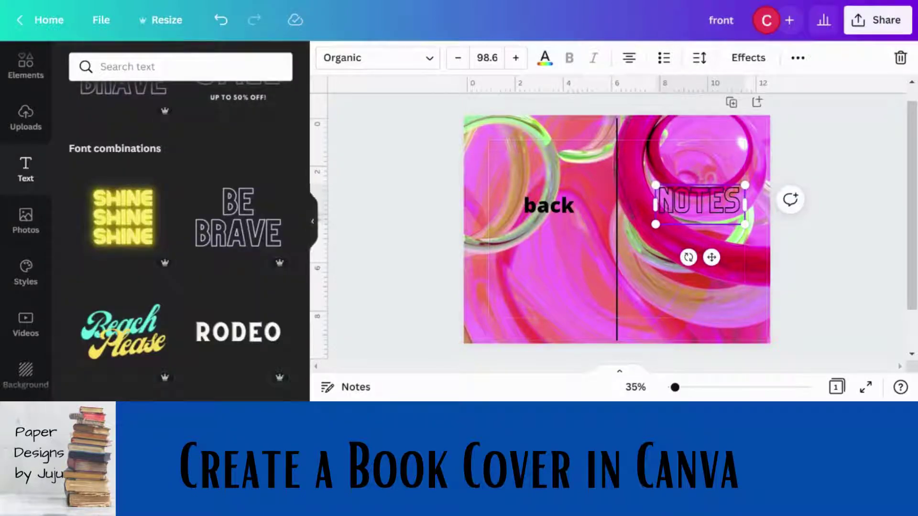
- Align the "NOTES" title to the horizontal center of the page
left_click(693, 152)
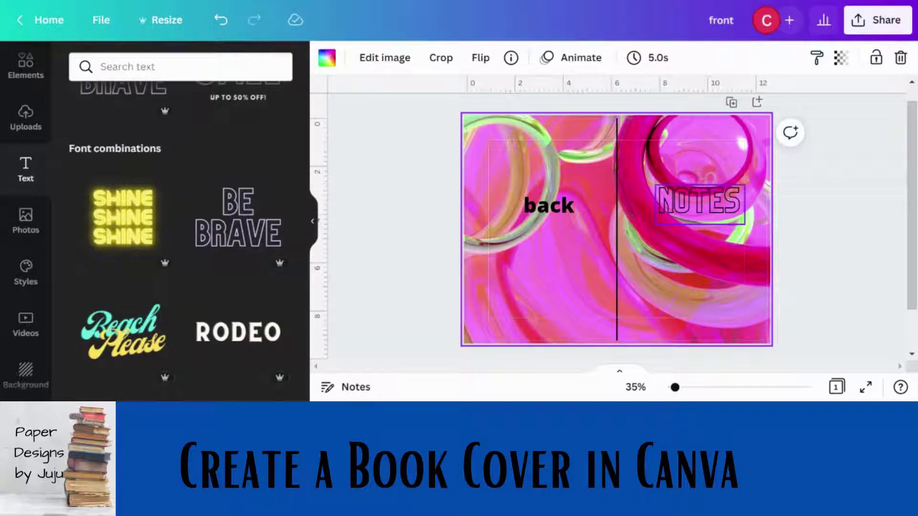
left_click(566, 217)
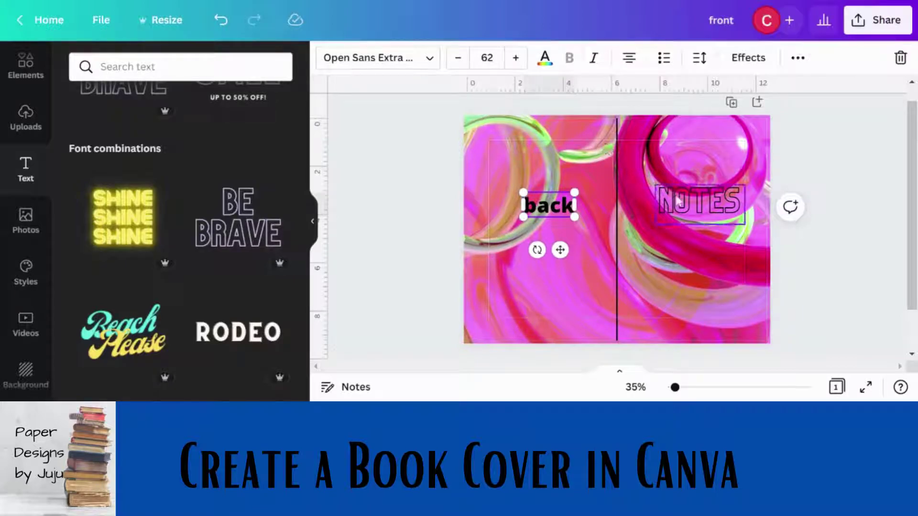
left_click(713, 214)
left_click(797, 57)
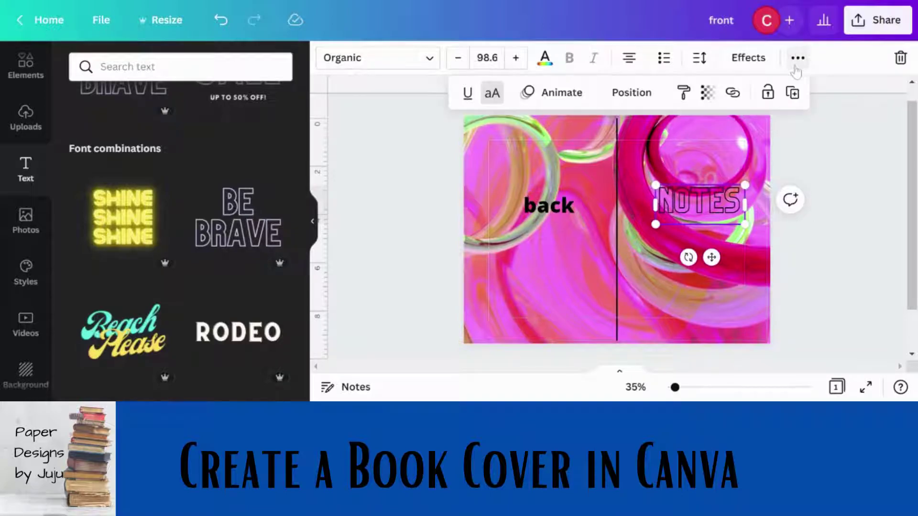
left_click(632, 93)
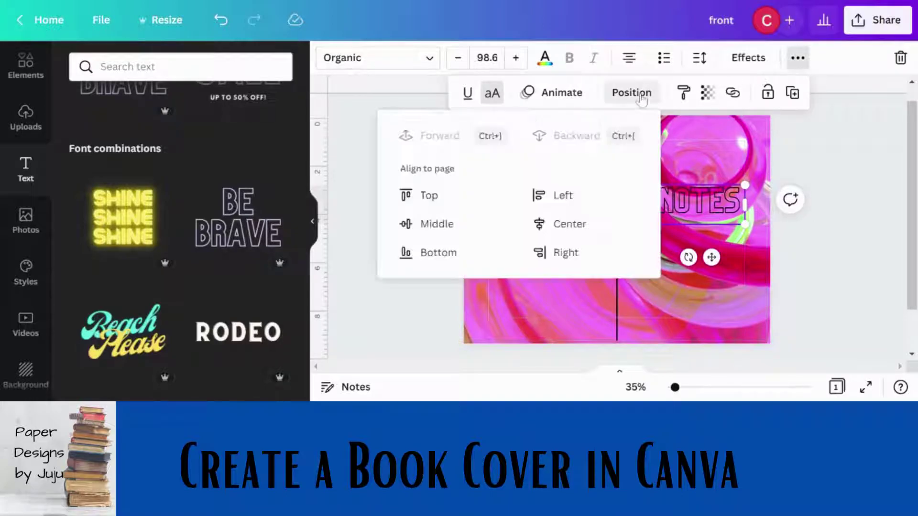
left_click(560, 234)
left_click(788, 282)
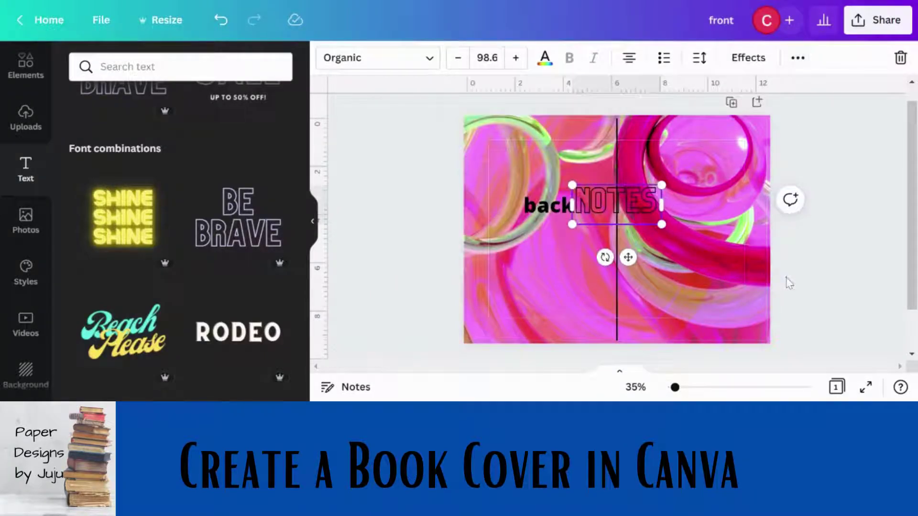
- Align the "NOTES" title to the vertical middle of the page
left_click(796, 58)
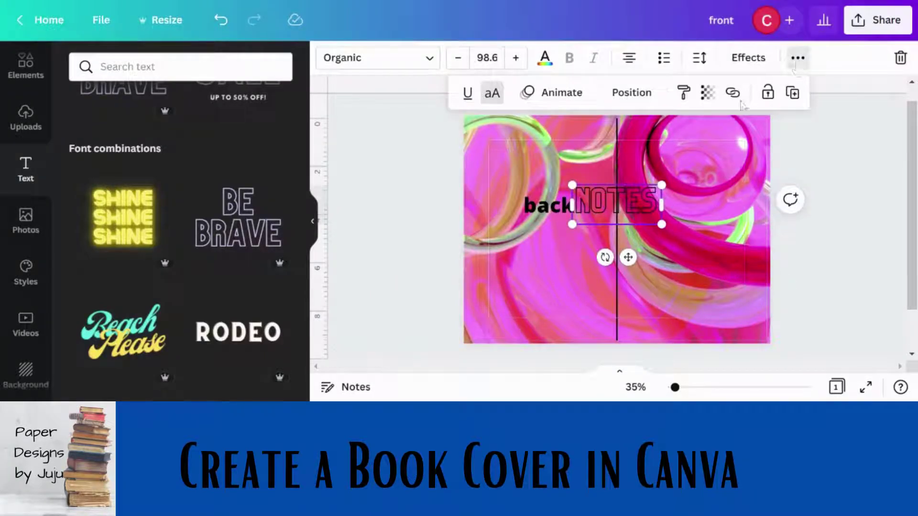
left_click(642, 92)
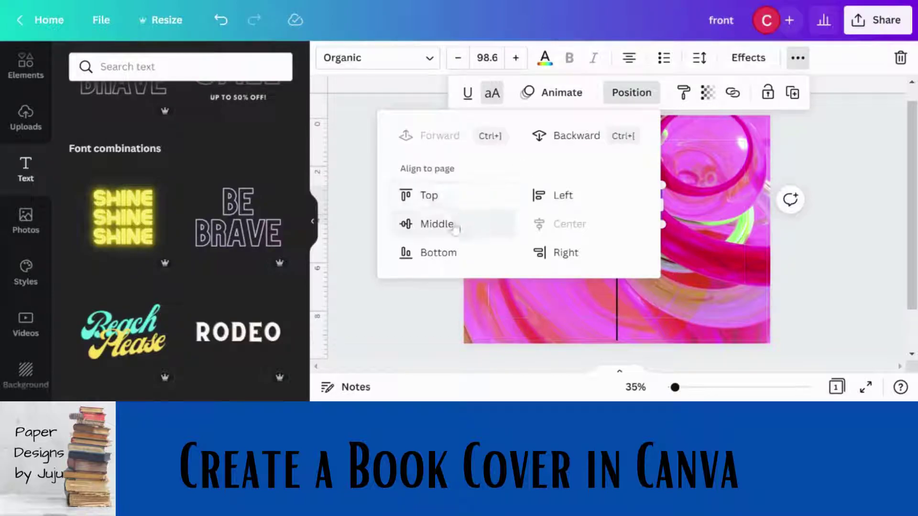
left_click(455, 229)
left_click(831, 278)
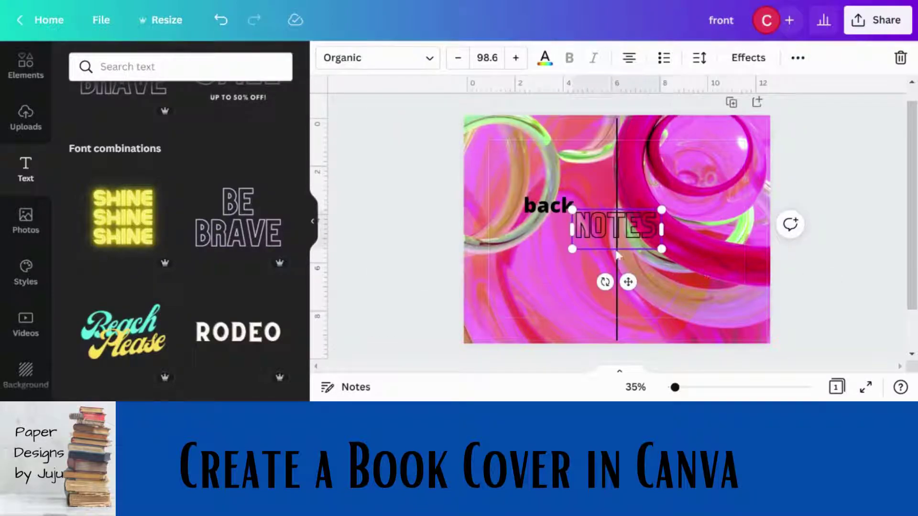
- Move the "NOTES" title horizontally back onto the front cover, centring it between the guide line and the page edge
left_click(653, 180)
left_click(633, 234)
left_click_drag(633, 233, 716, 233)
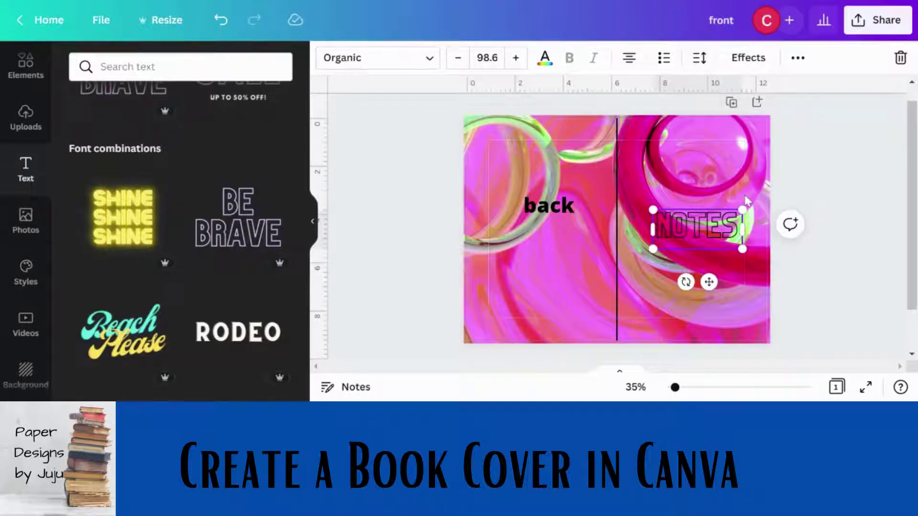
left_click(700, 182)
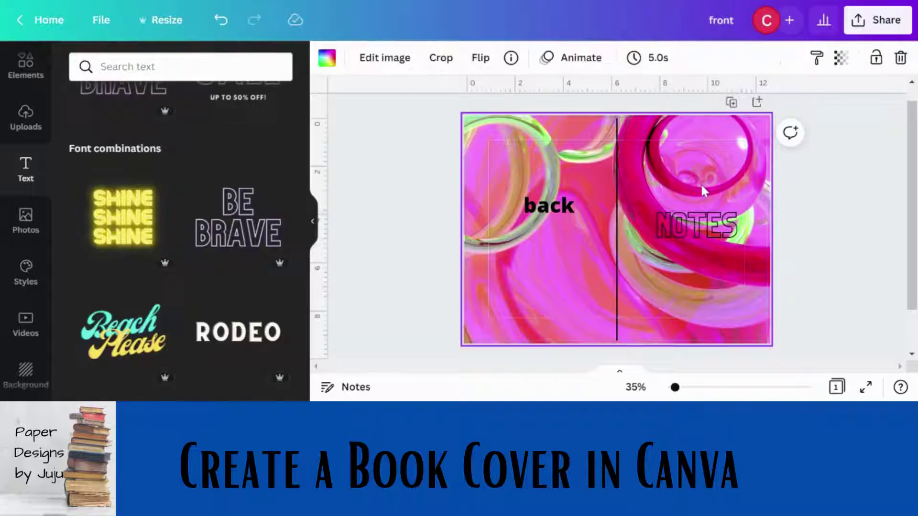
left_click(695, 217)
left_click(697, 226)
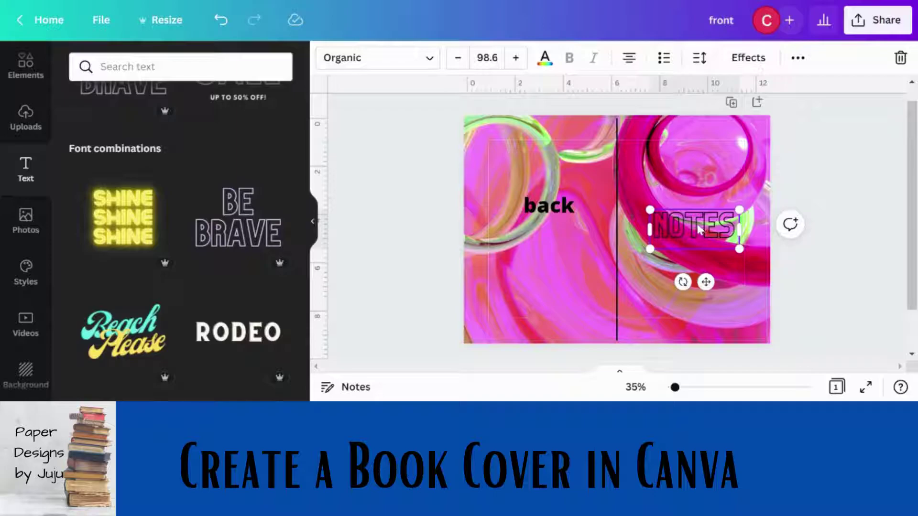
- Delete the "back" label from the back cover
left_click(686, 151)
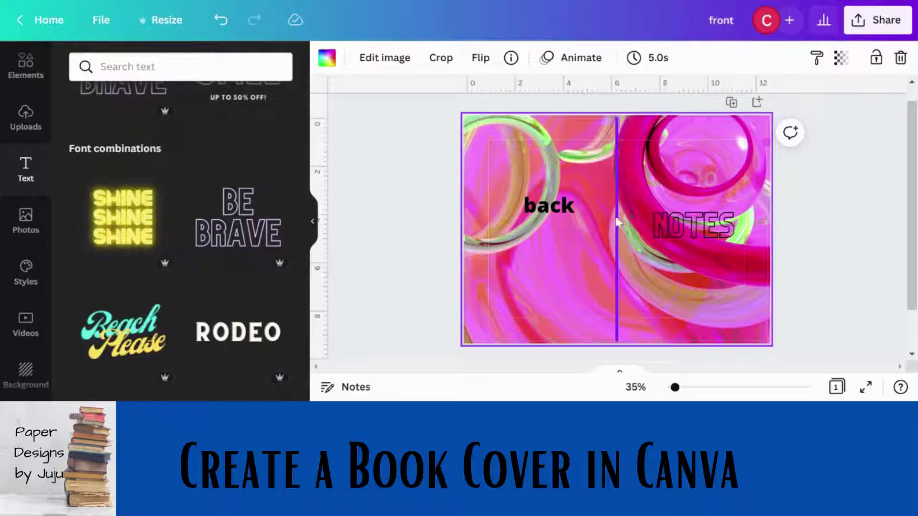
left_click(567, 214)
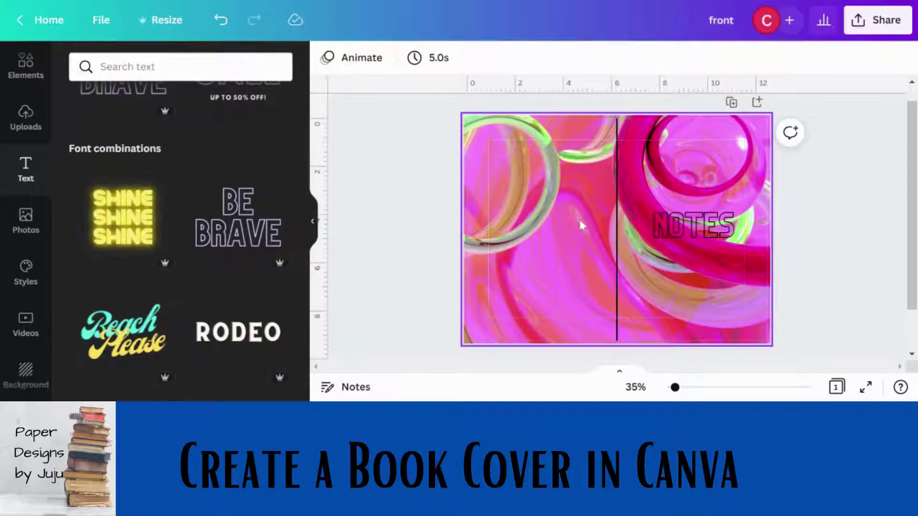
- Delete the vertical centre guide line and undo its deletion
left_click(618, 268)
key("Delete")
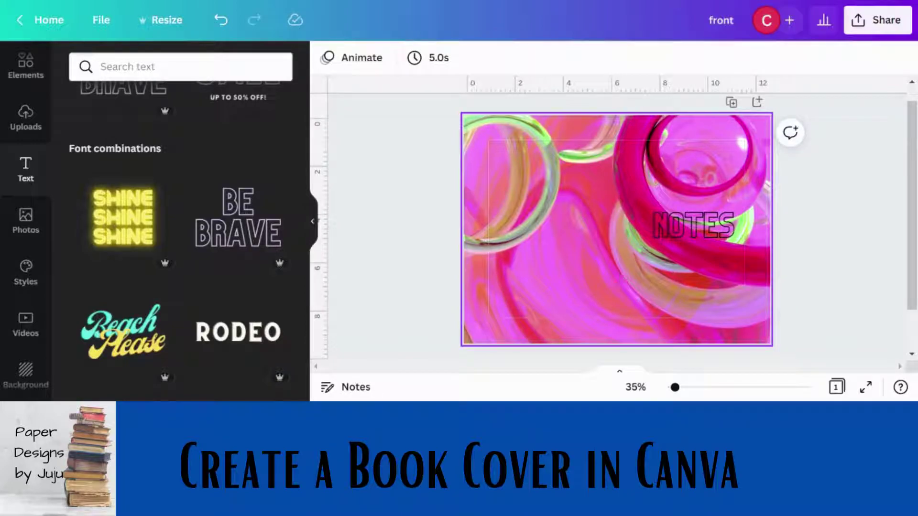
left_click(217, 24)
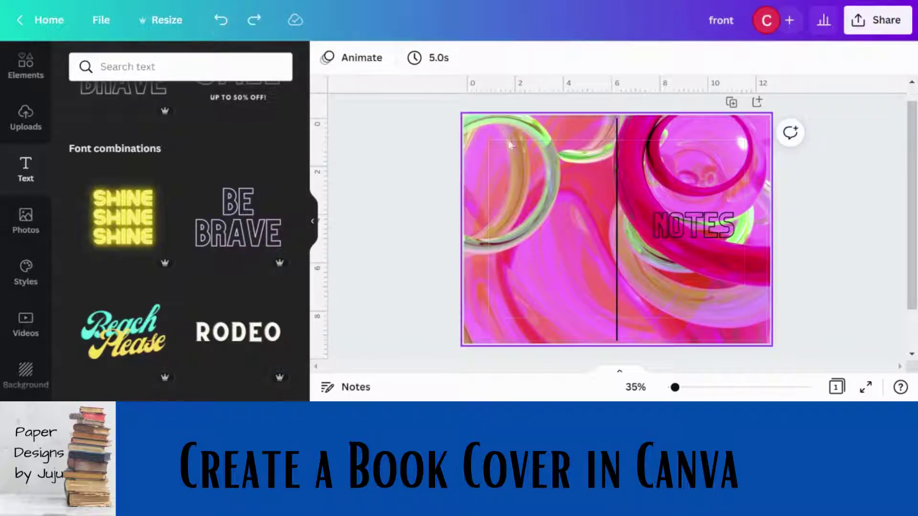
- Thicken the vertical centre guide line to a line weight of 35
left_click(618, 172)
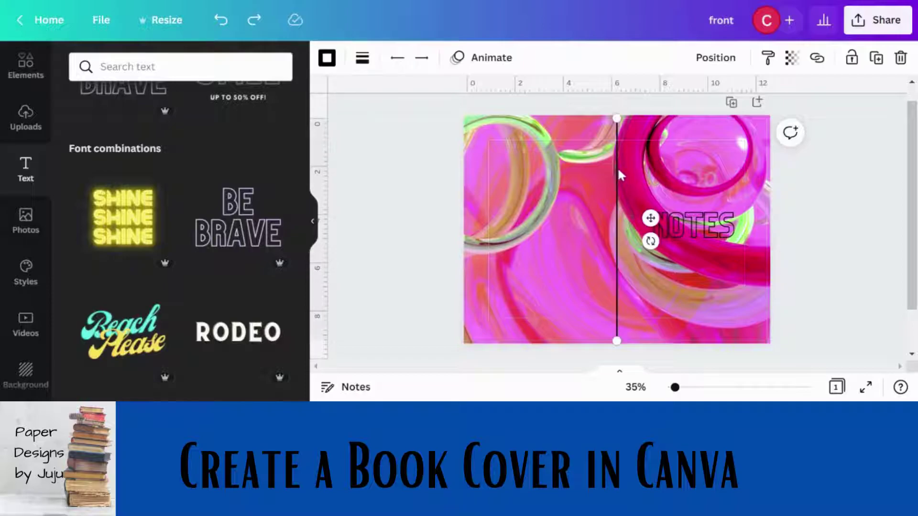
left_click(362, 58)
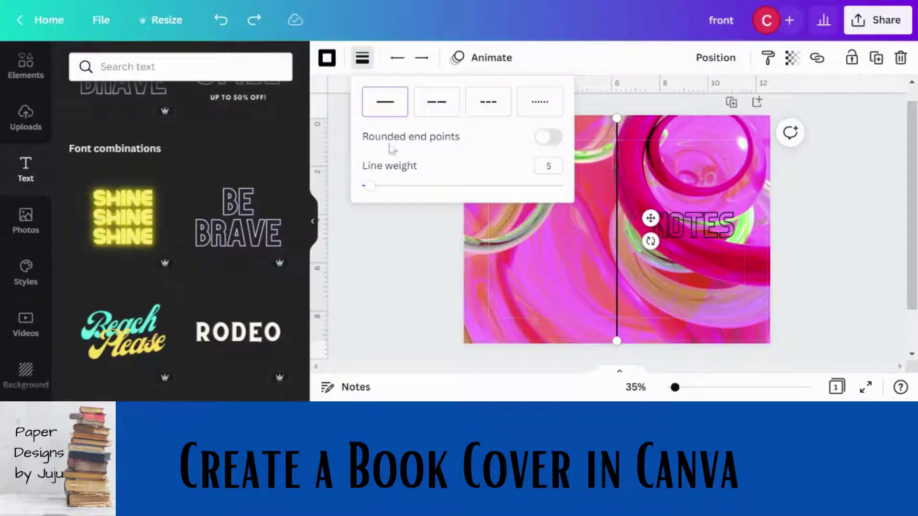
left_click_drag(369, 186, 431, 191)
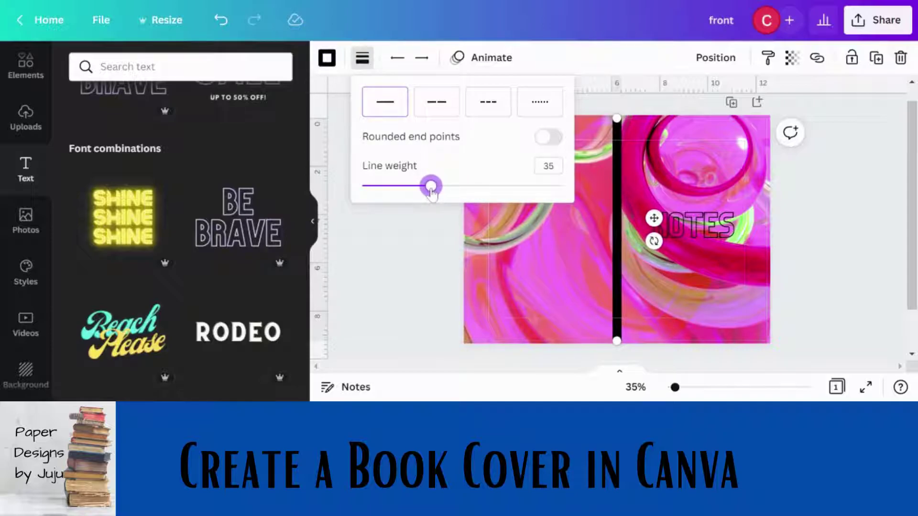
left_click(535, 257)
left_click(535, 258)
- Delete the vertical centre guide line from the cover
left_click(615, 282)
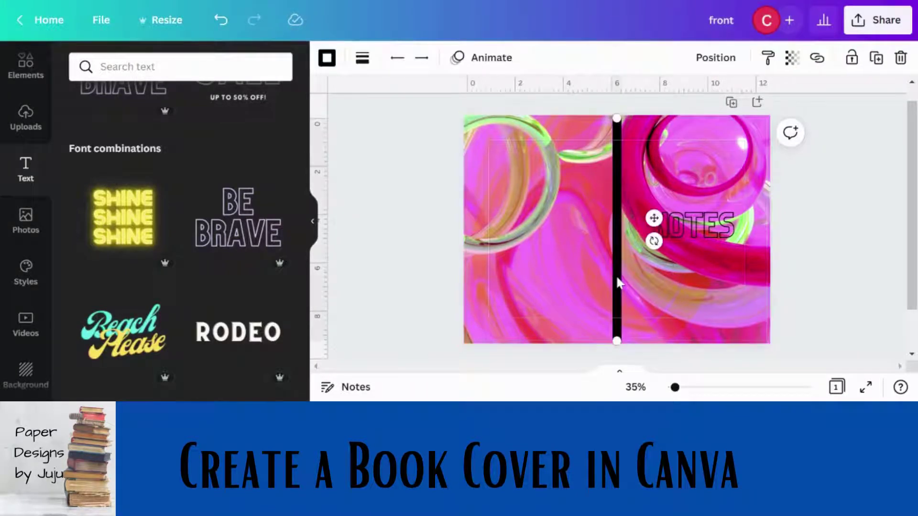
key("Delete")
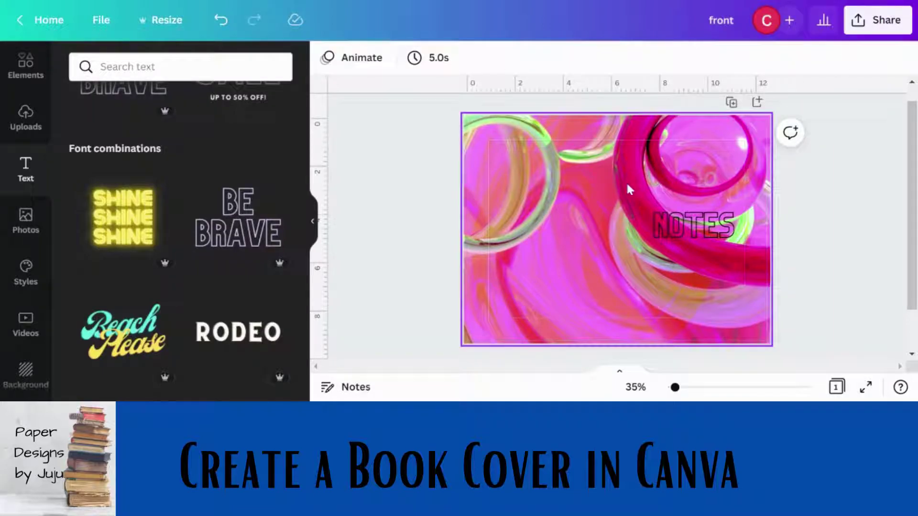
- Add the "RODEO" font combination to the cover and replace its text with "NOTES"
left_click(672, 221)
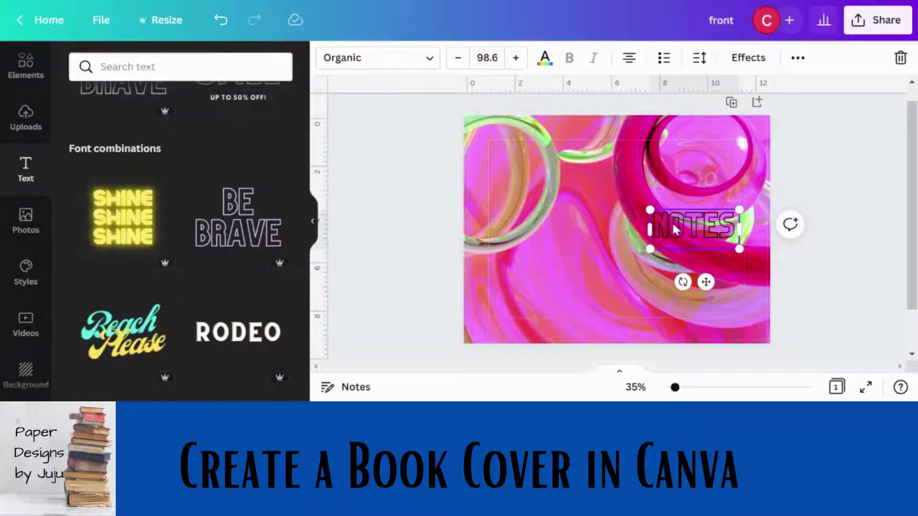
left_click(261, 334)
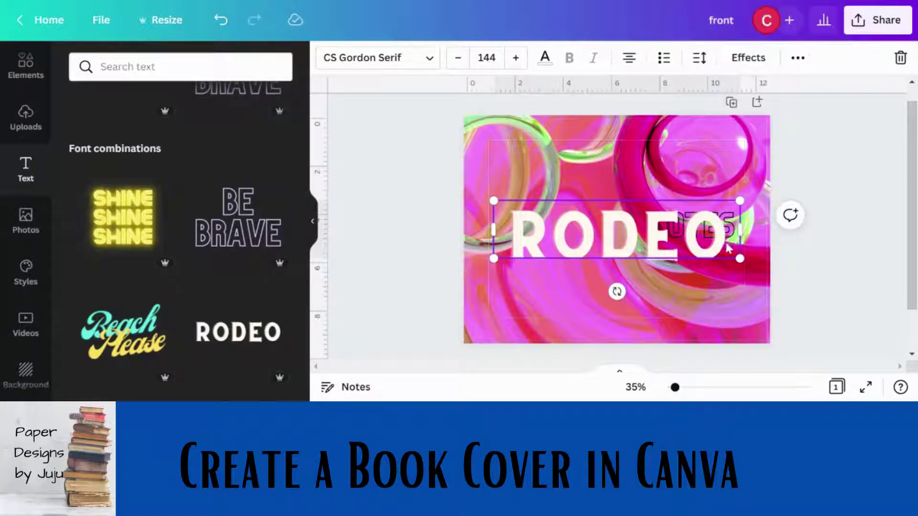
left_click_drag(729, 246, 506, 234)
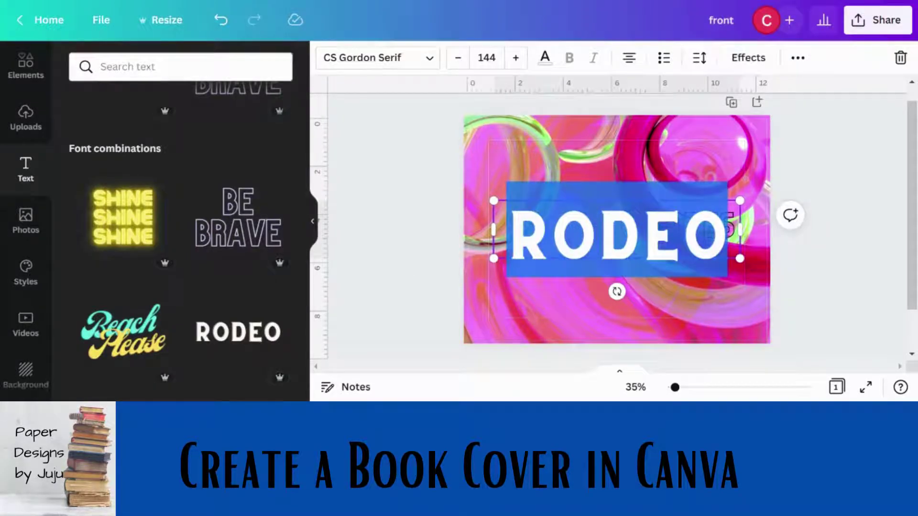
type("NOTES")
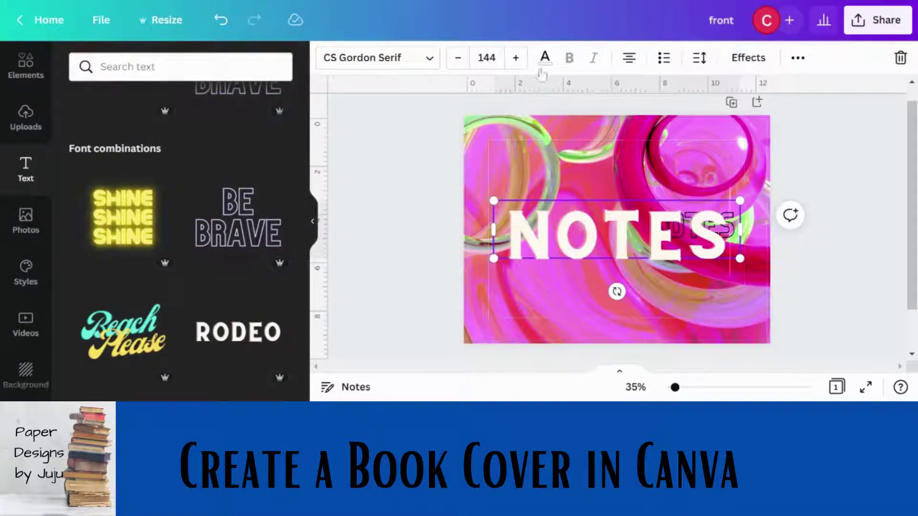
- Try black and grey on the new "NOTES" text, and settle on light lime green from the default colours
left_click(545, 57)
left_click(123, 135)
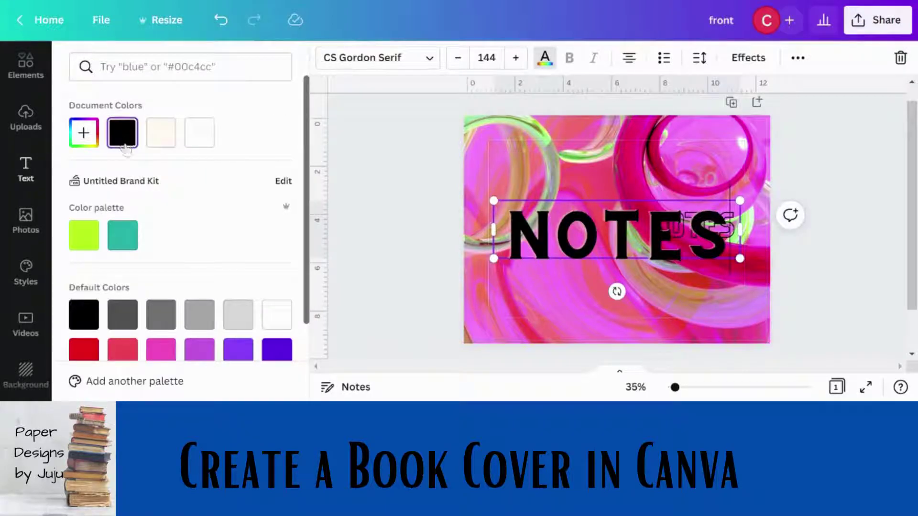
left_click(200, 315)
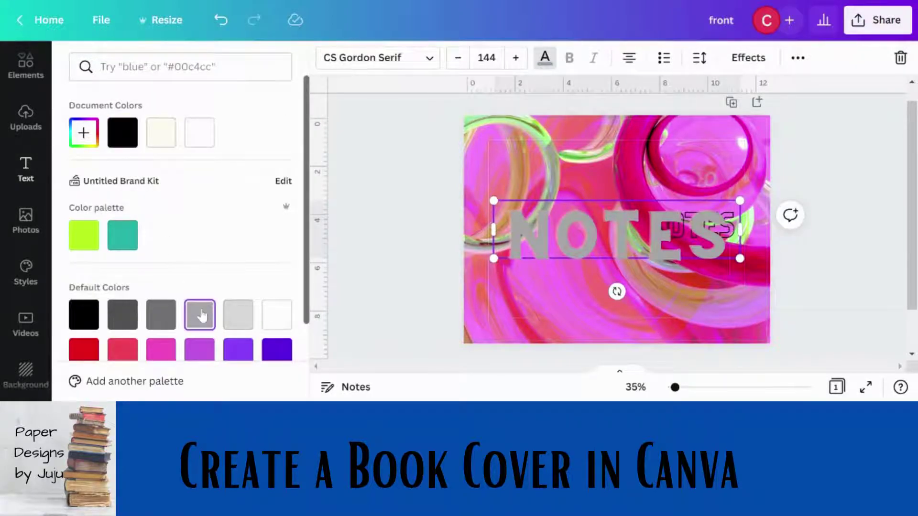
left_click_drag(307, 246, 309, 310)
left_click(158, 351)
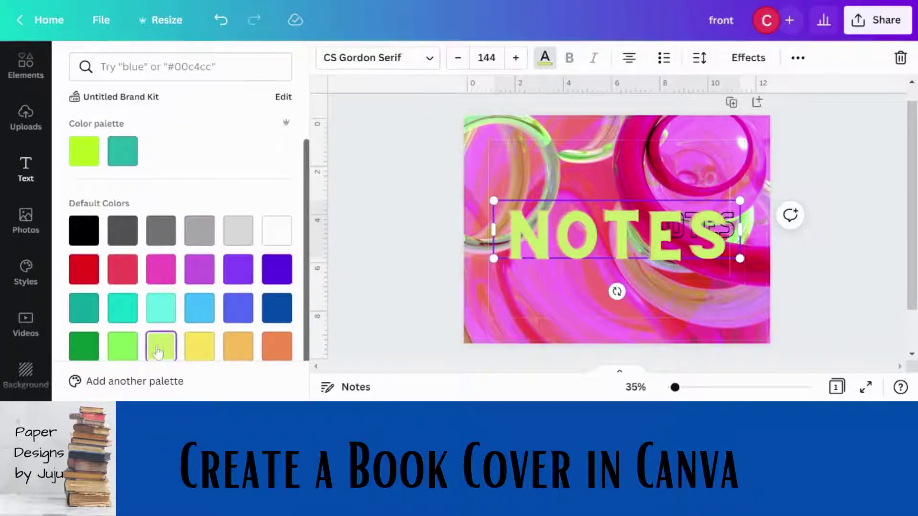
- Move the new "NOTES" text up off the old outlined title and delete that old title
left_click_drag(681, 198, 675, 151)
left_click(678, 244)
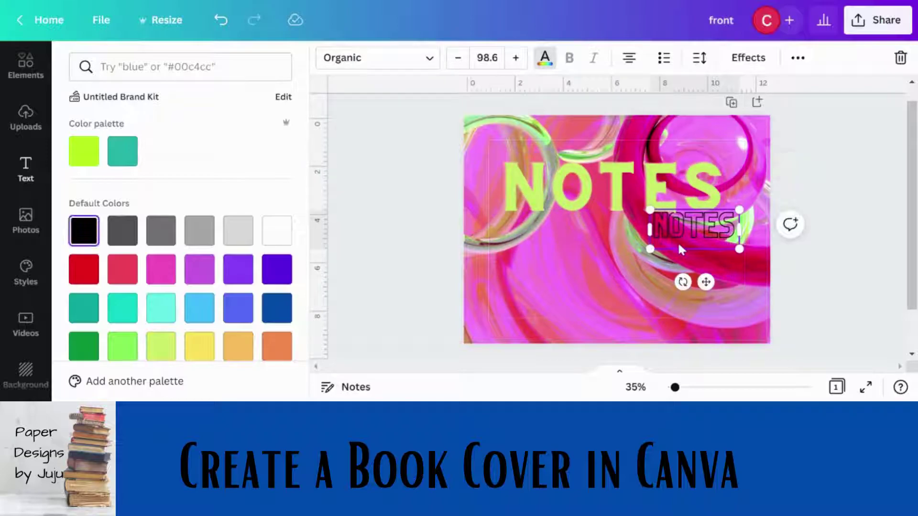
key("Delete")
- Shrink the "NOTES" title to about 4.5 in wide and move it onto the front cover
left_click(648, 185)
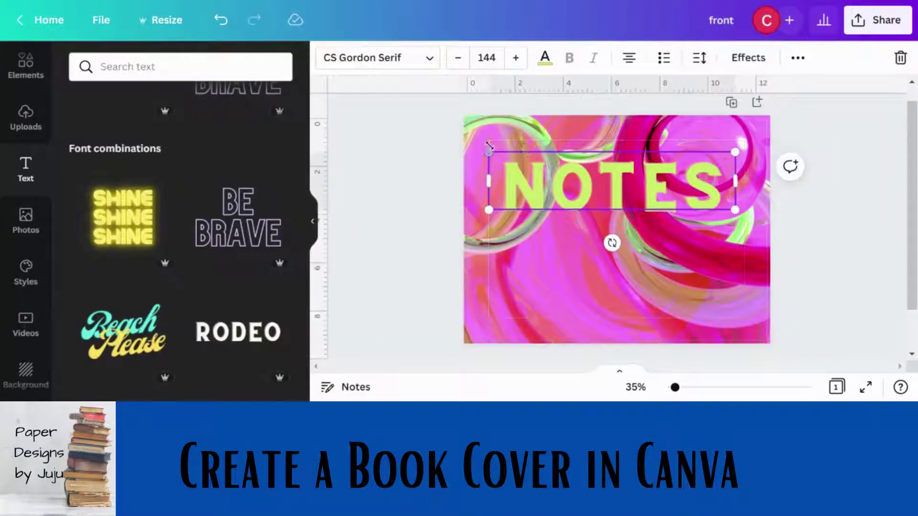
left_click_drag(487, 150, 621, 199)
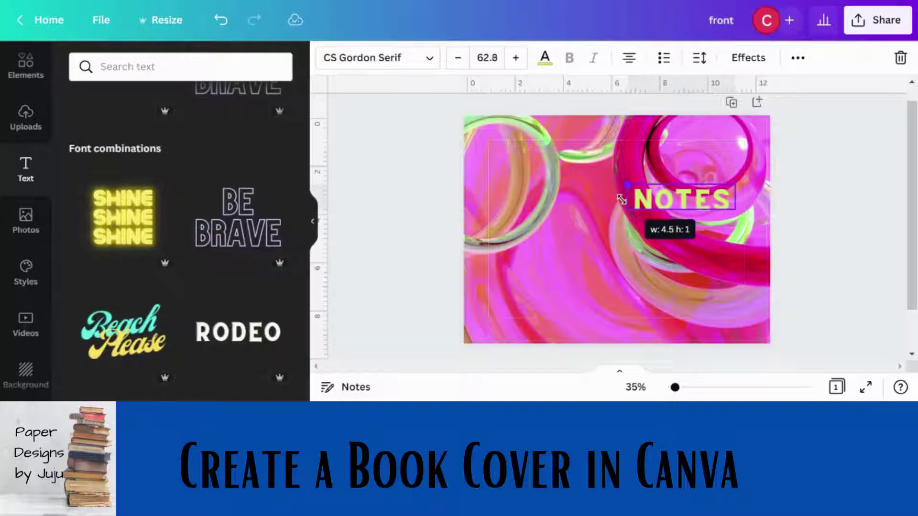
left_click_drag(692, 242, 702, 252)
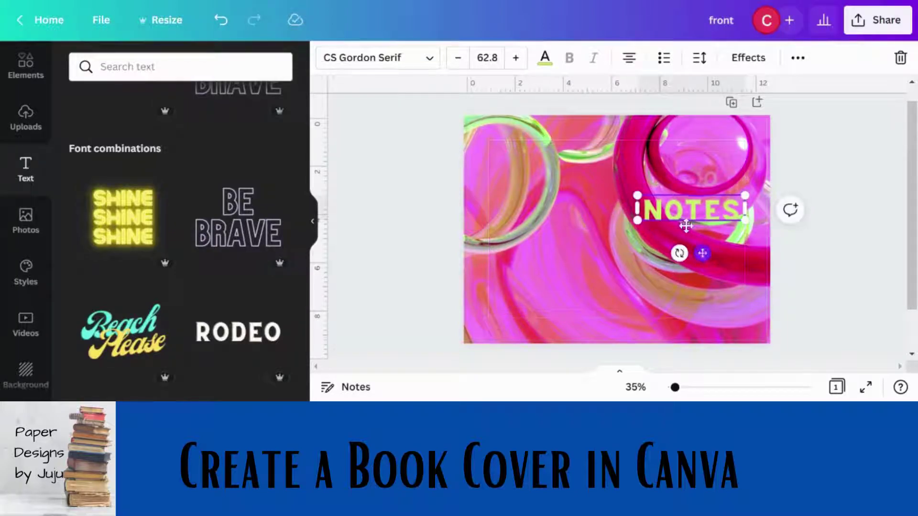
- Recolour the "NOTES" title white using the document colours and deselect it
left_click(545, 60)
left_click(161, 132)
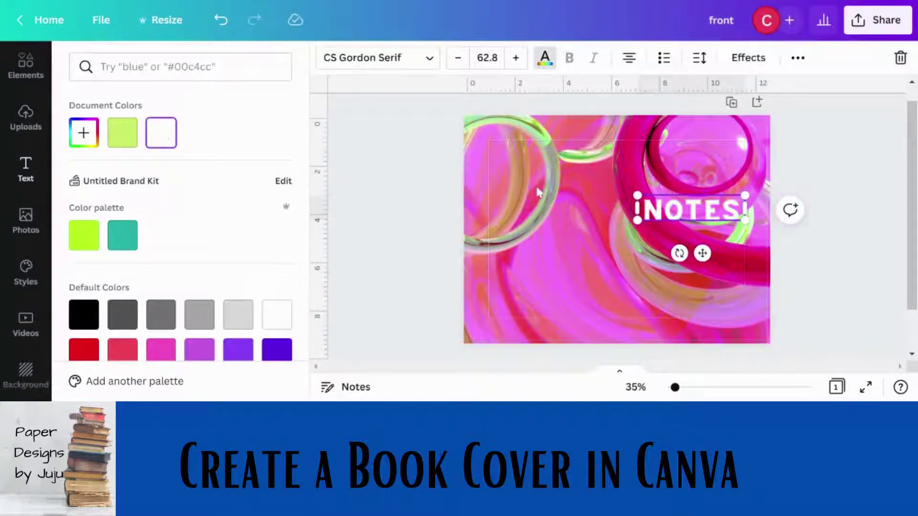
left_click(566, 190)
left_click(860, 79)
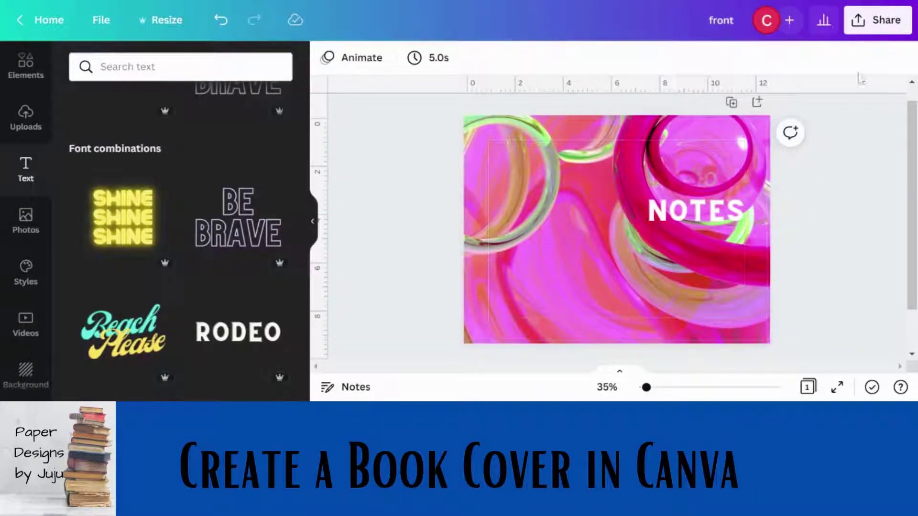
- Open the design's download settings and choose PDF Print as the file type
left_click(858, 30)
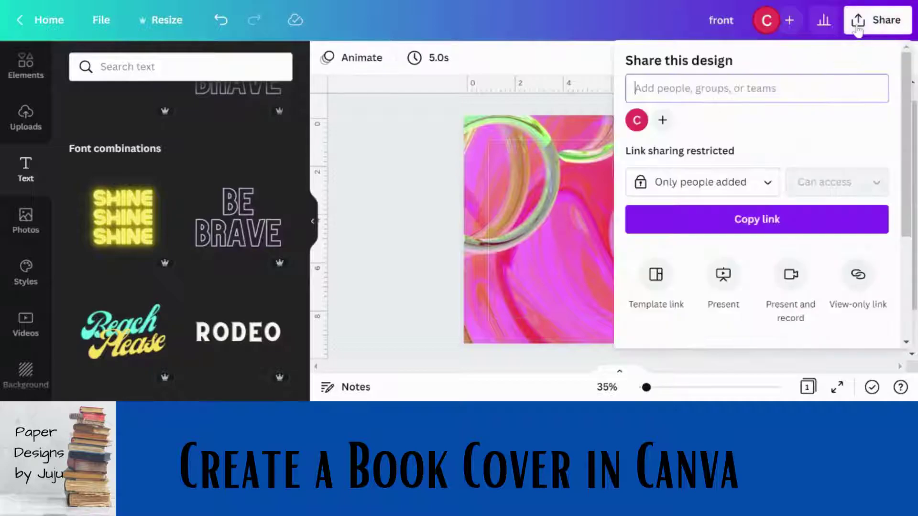
left_click_drag(908, 120, 905, 197)
left_click(858, 238)
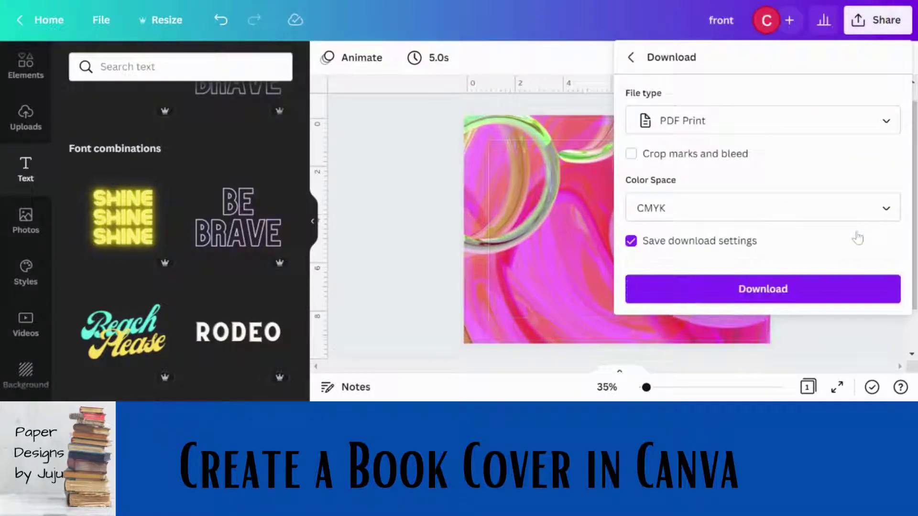
left_click(853, 123)
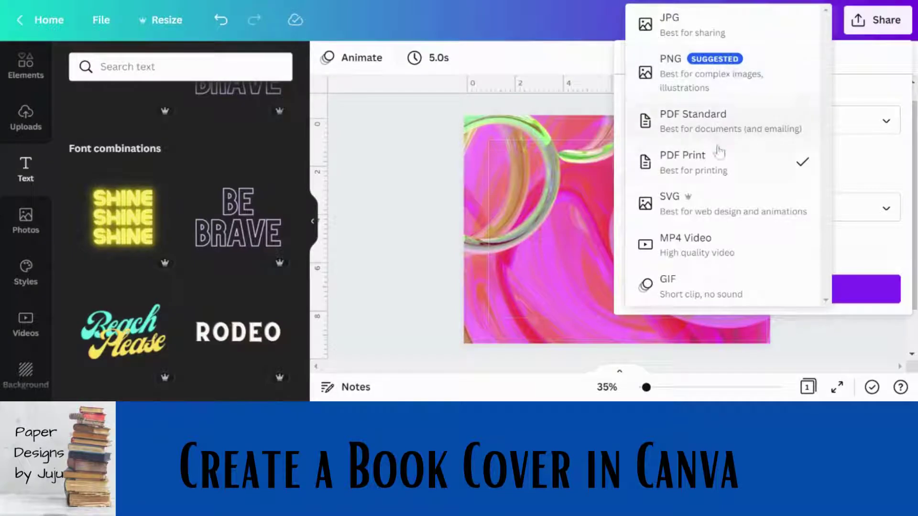
left_click(719, 170)
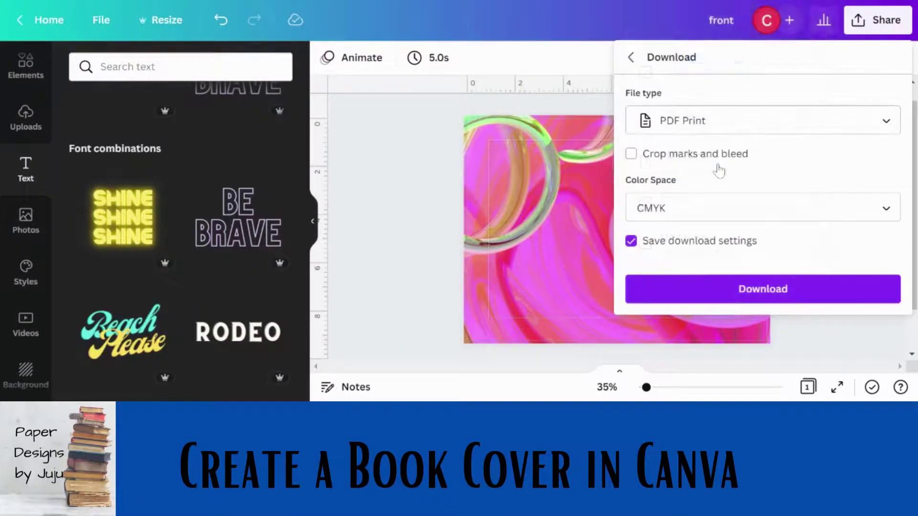
- Switch the PDF's colour space to RGB and back to CMYK, and download the cover
left_click(889, 217)
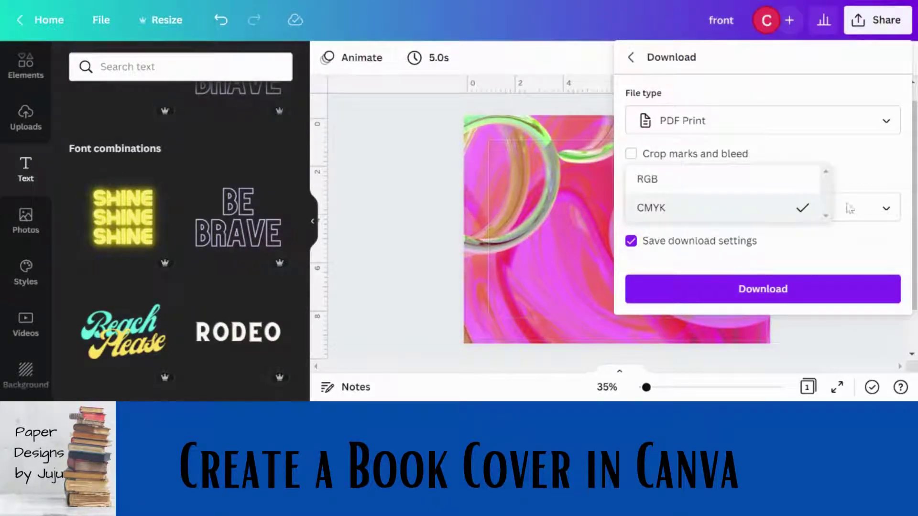
left_click(777, 182)
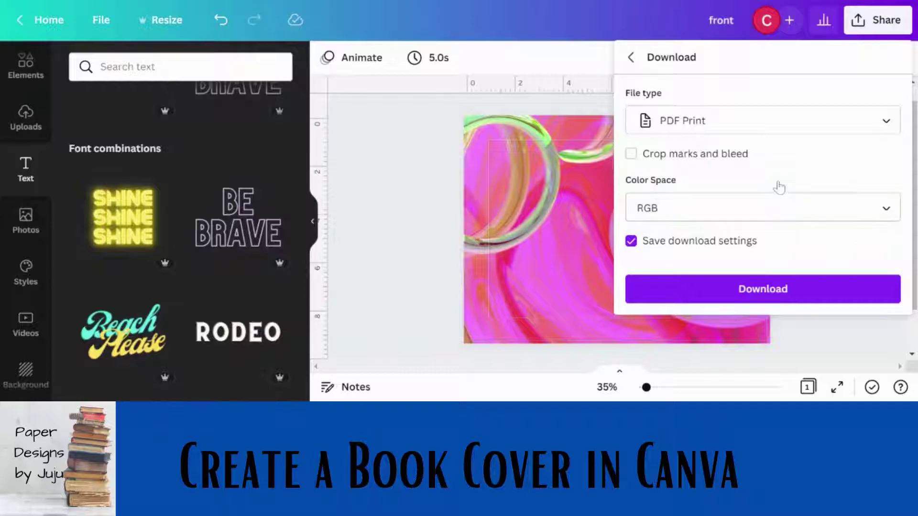
left_click(885, 220)
left_click(808, 237)
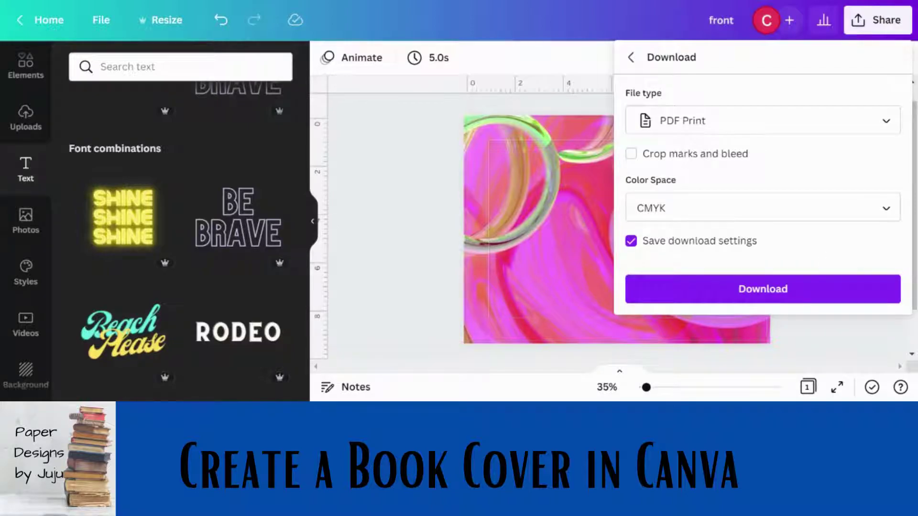
left_click(802, 297)
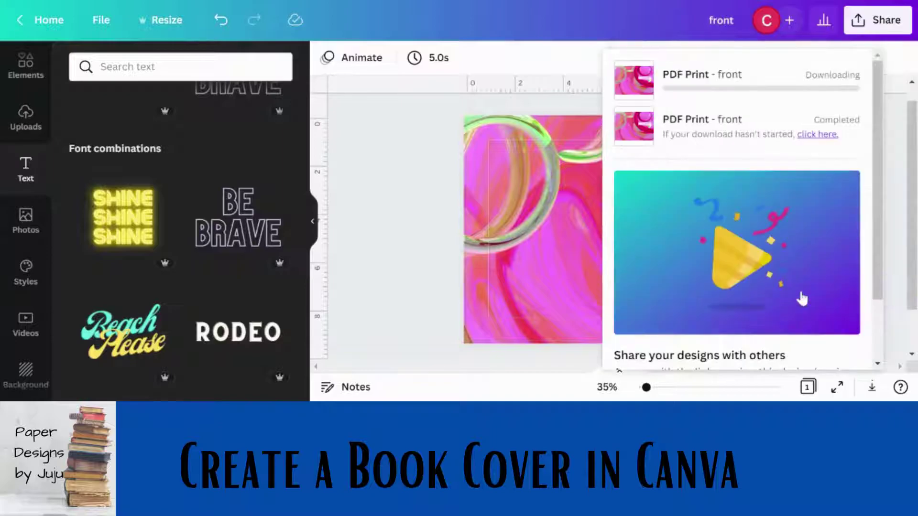